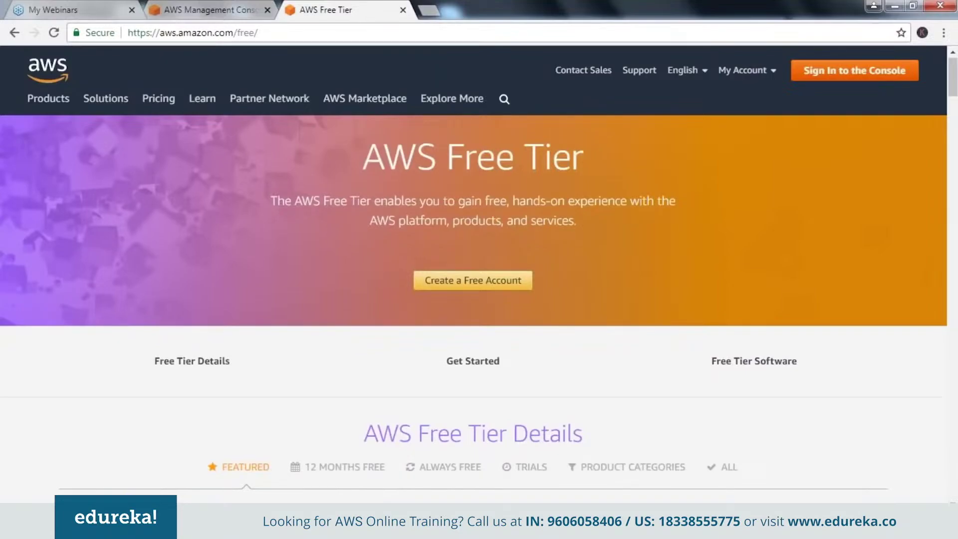
# - Examine the AWS Free Tier page for the featured EC2, QuickSight, RDS, S3 and Lambda free usage offers
pyautogui.scroll(-2, 473, 309)
pyautogui.scroll(-1, 473, 309)
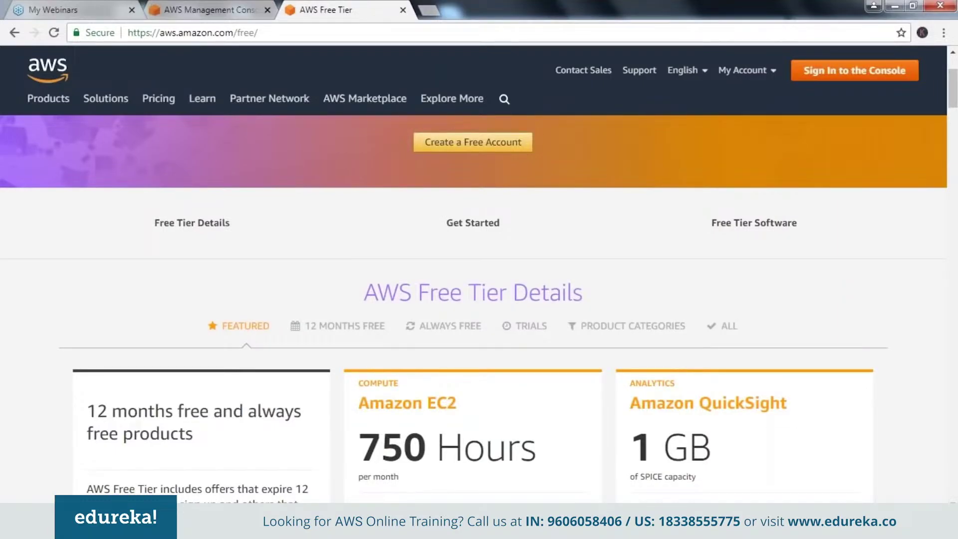
pyautogui.scroll(-5, 473, 309)
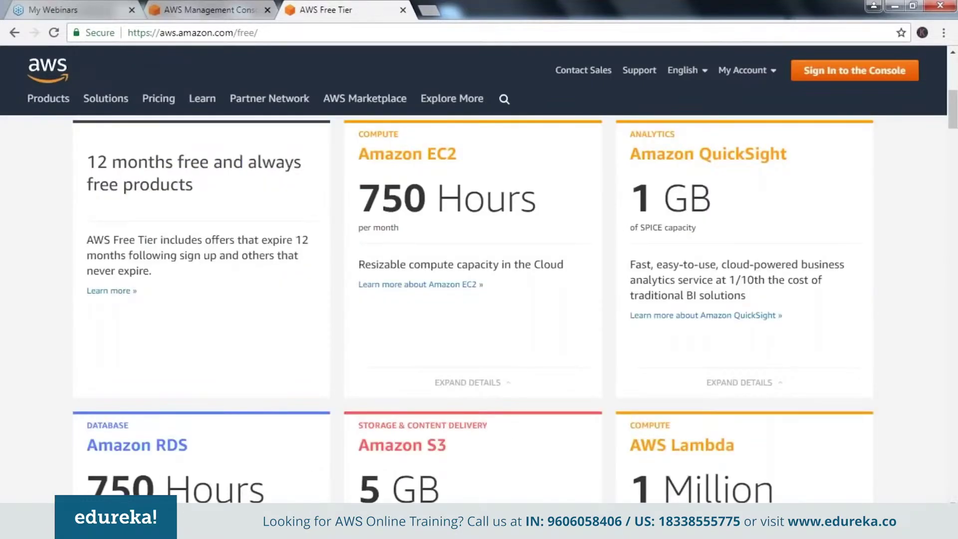
pyautogui.scroll(3, 473, 309)
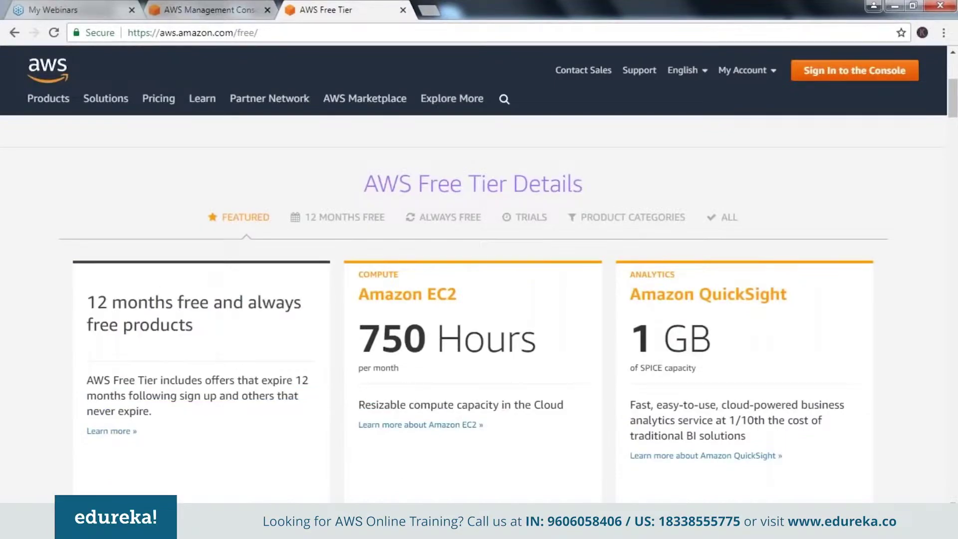
pyautogui.scroll(-1, 472, 309)
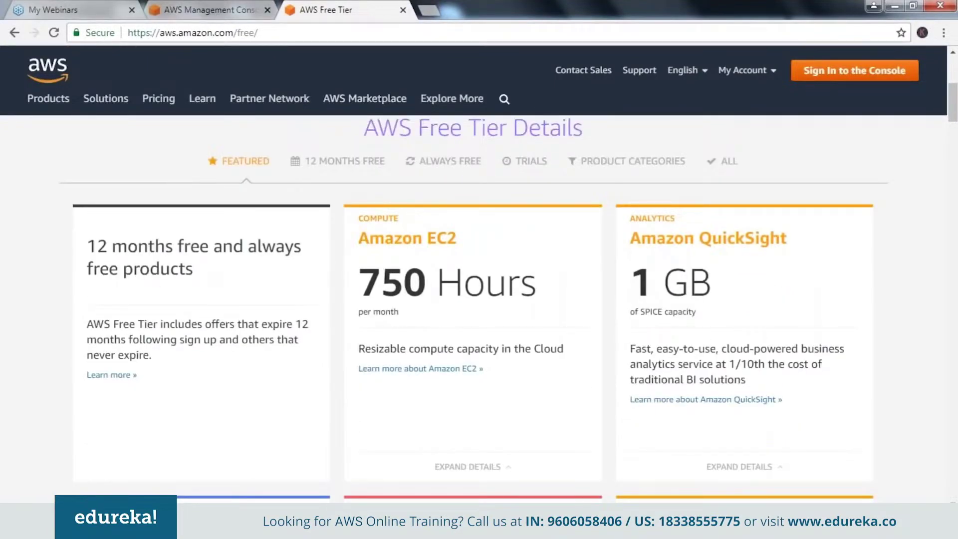
pyautogui.scroll(-1, 473, 309)
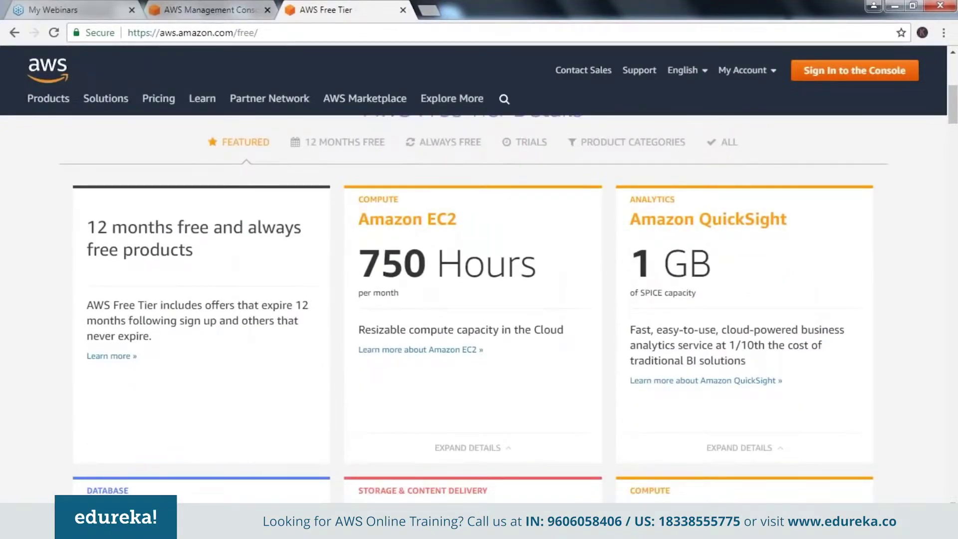
pyautogui.scroll(-3, 473, 309)
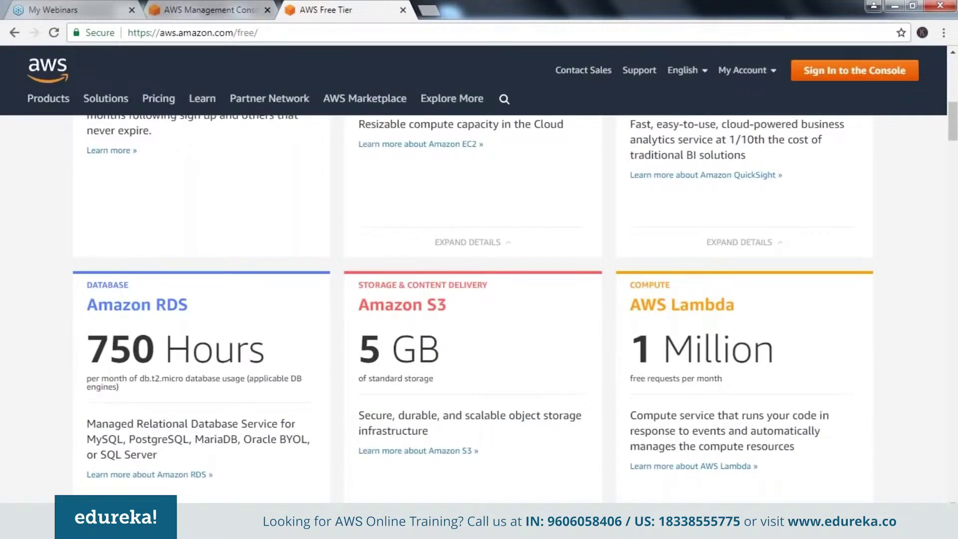
pyautogui.scroll(1, 473, 306)
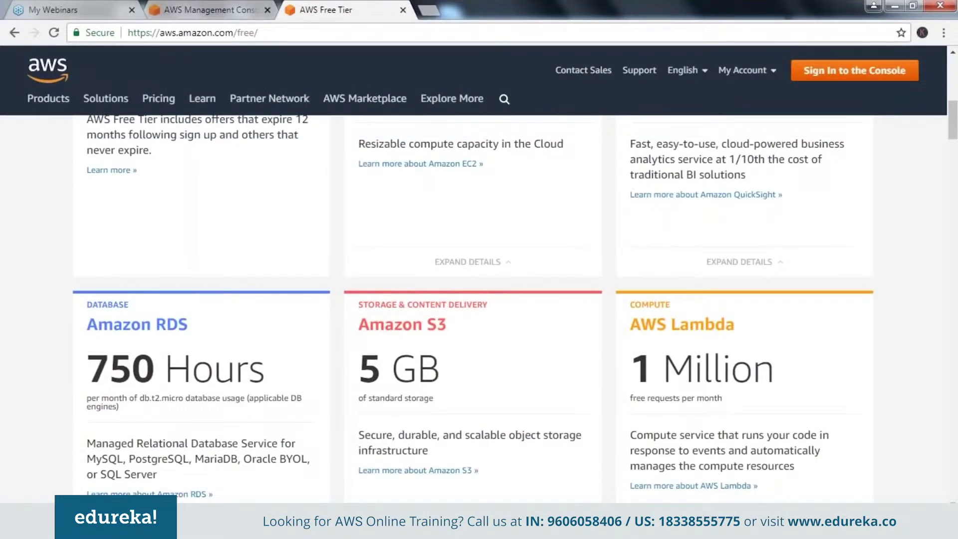
pyautogui.scroll(3, 473, 306)
pyautogui.scroll(-1, 473, 306)
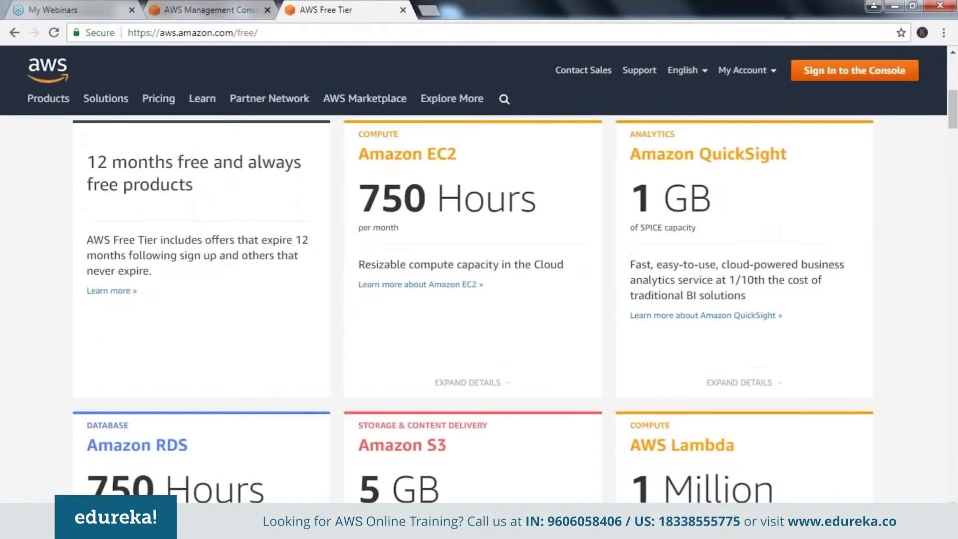
pyautogui.scroll(-1, 473, 306)
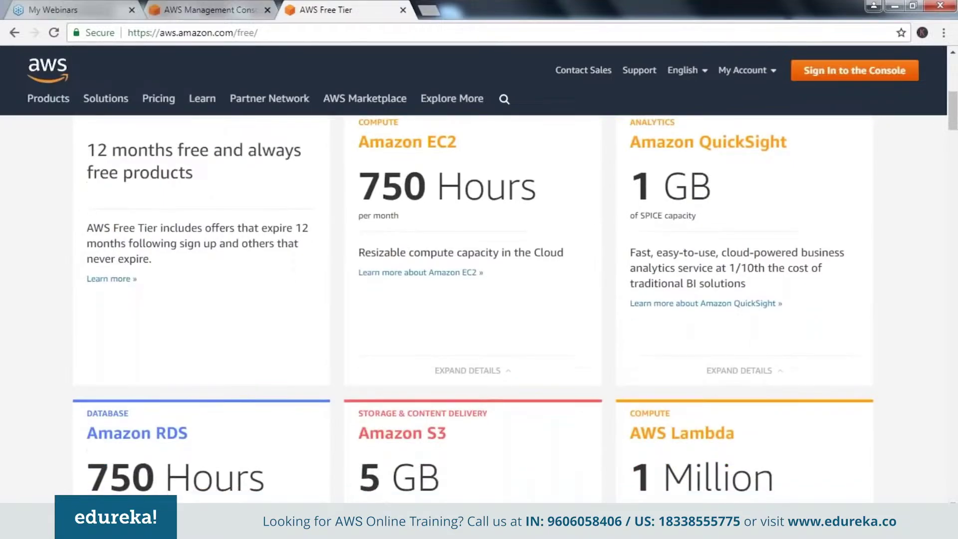
pyautogui.scroll(-2, 473, 306)
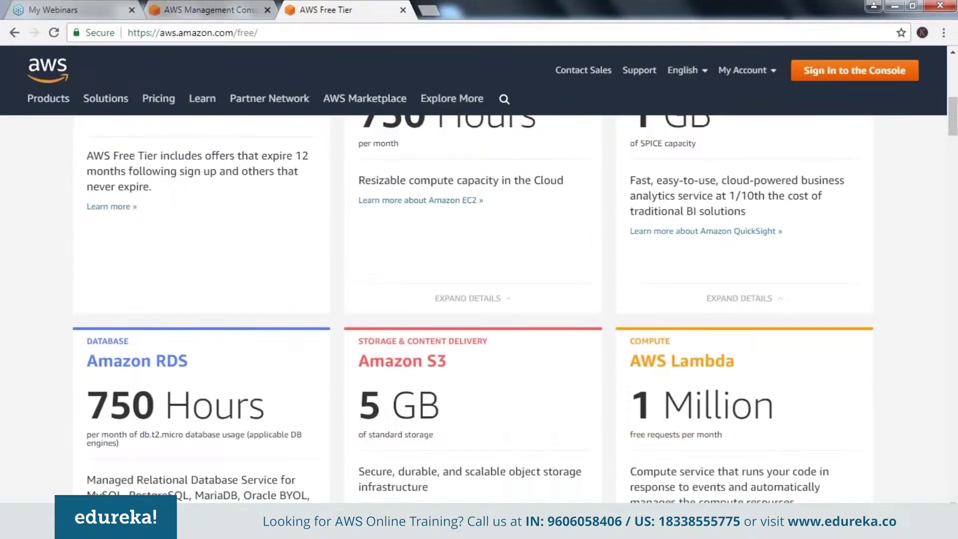
pyautogui.scroll(-1, 473, 306)
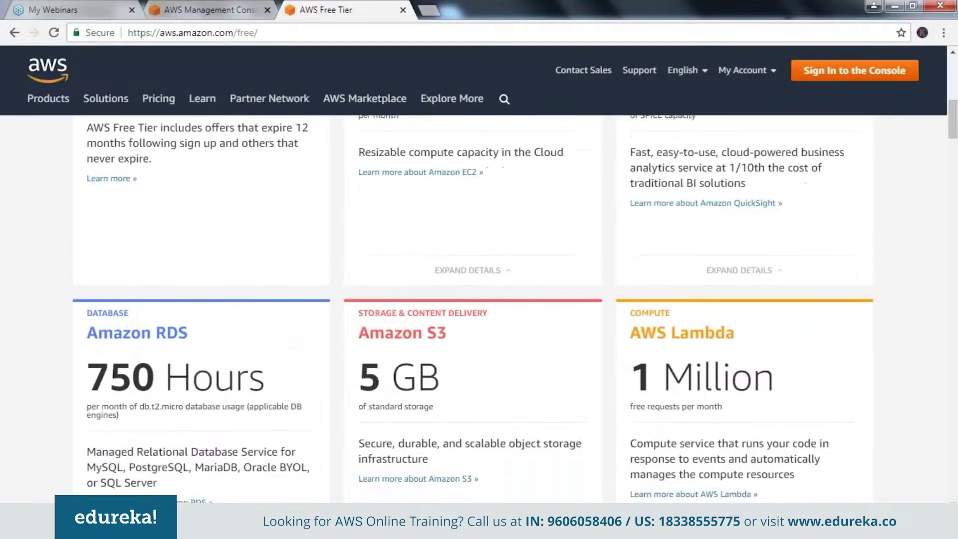
pyautogui.scroll(-1, 472, 306)
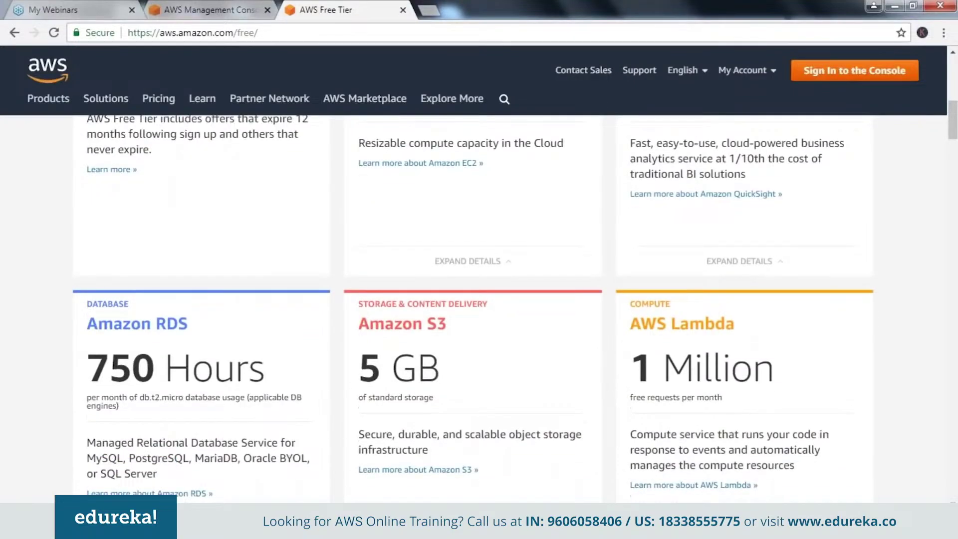
pyautogui.scroll(-2, 473, 306)
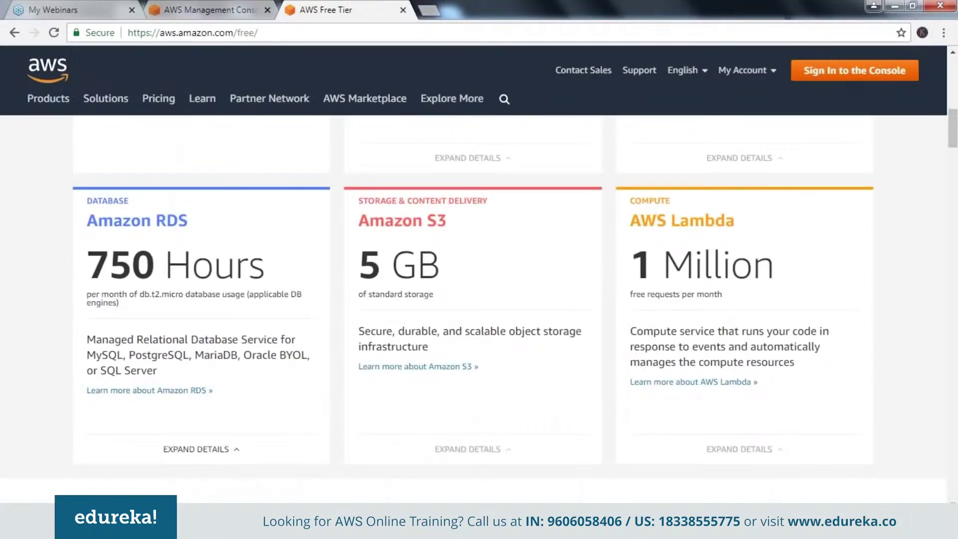
pyautogui.scroll(-1, 473, 306)
pyautogui.scroll(-1, 472, 305)
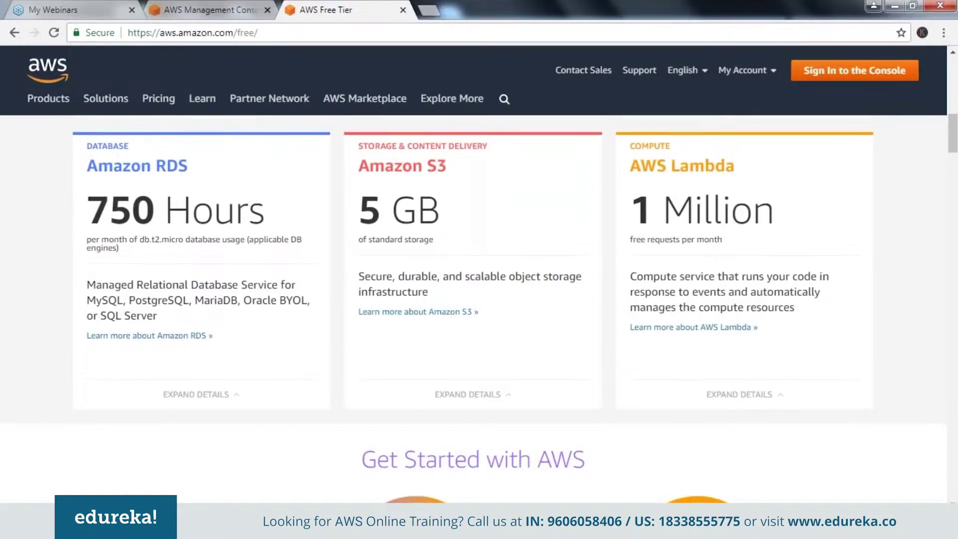
pyautogui.scroll(10, 473, 299)
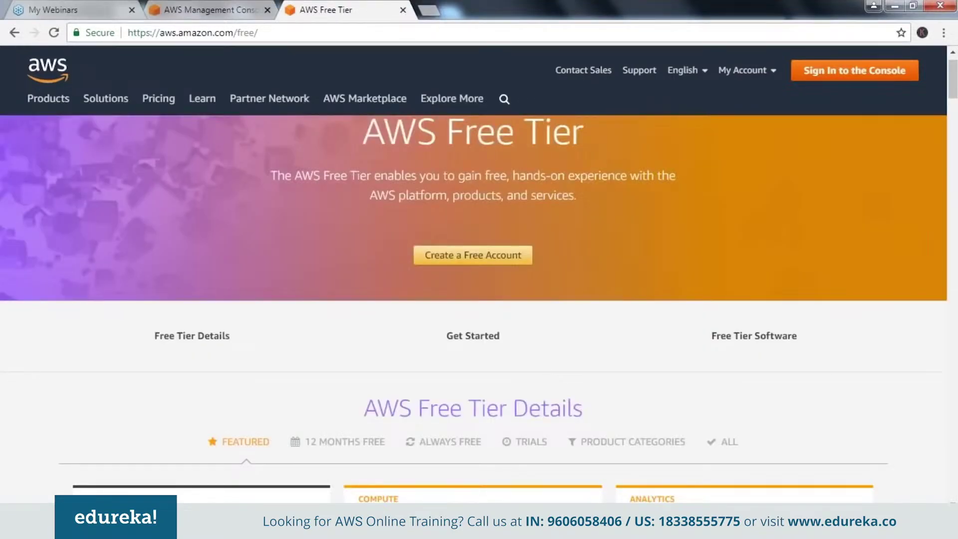
pyautogui.scroll(1, 472, 299)
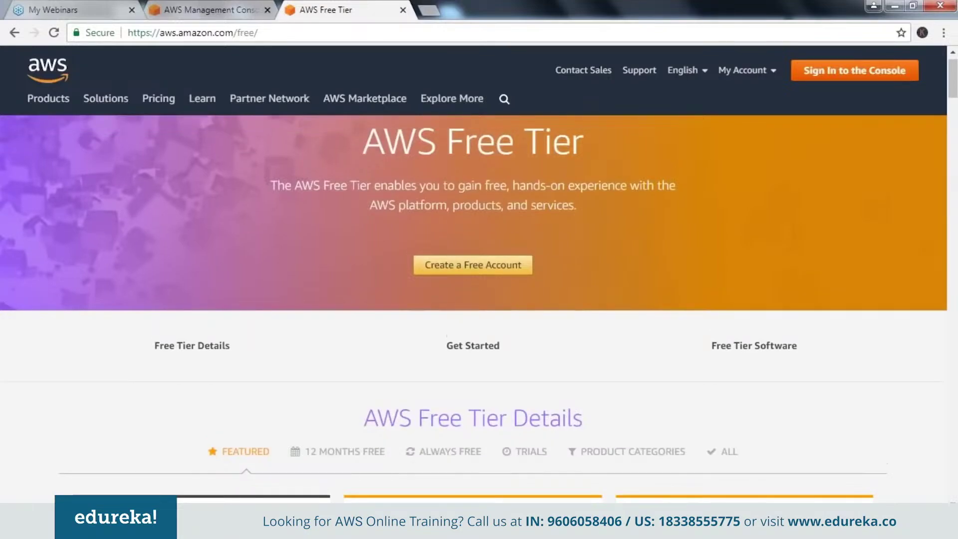
pyautogui.scroll(1, 473, 299)
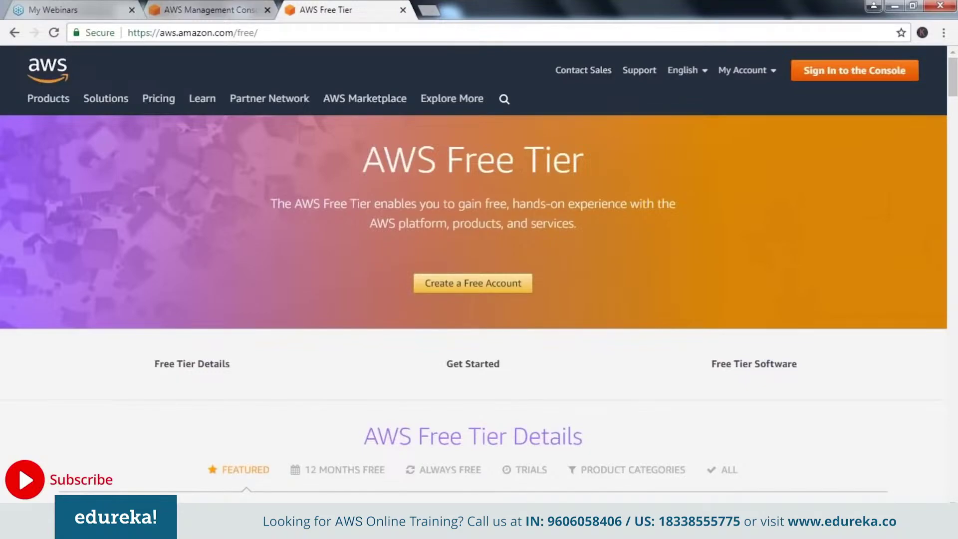
# - Switch to the AWS Management Console and open the list of running EC2 instances in the N. Virginia region
pyautogui.click(184, 6)
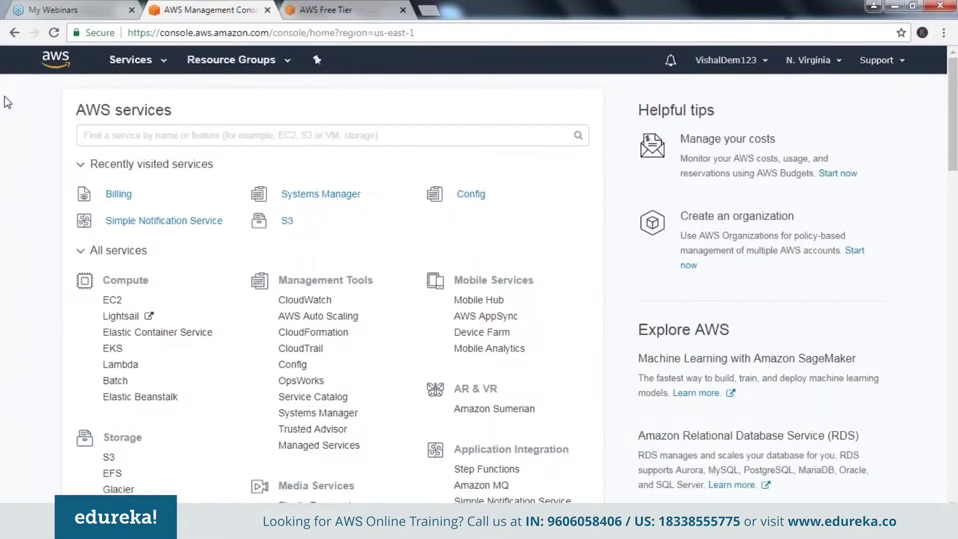
pyautogui.scroll(-1, 7, 102)
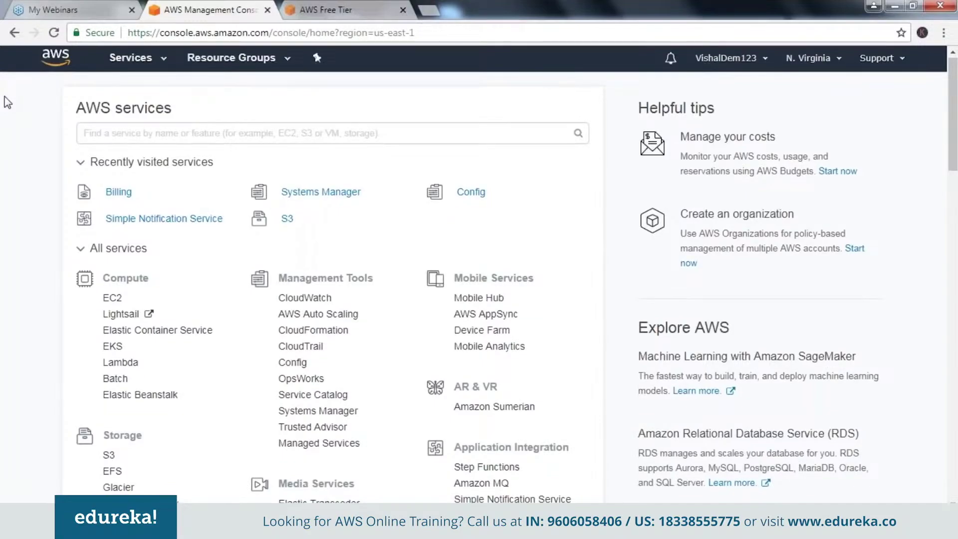
pyautogui.scroll(1, 37, 123)
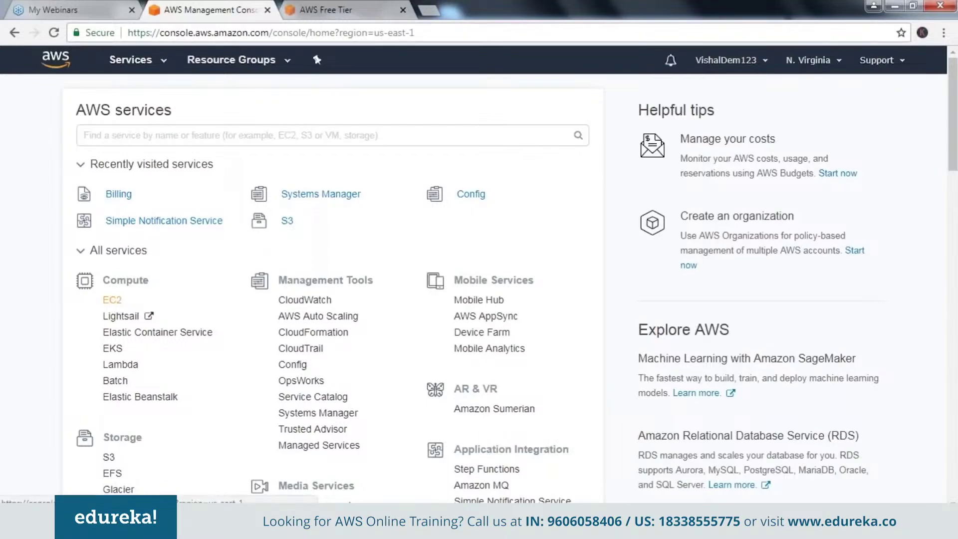
pyautogui.click(112, 300)
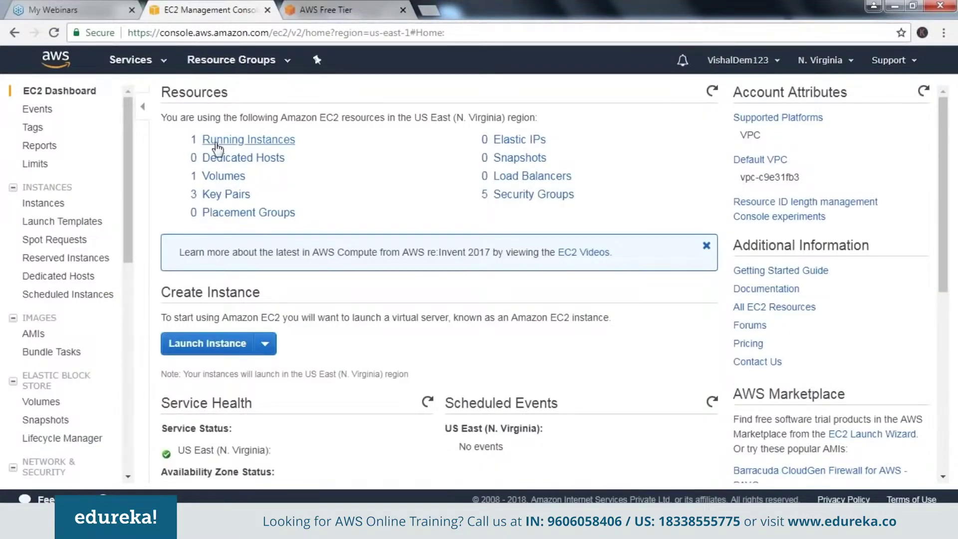
pyautogui.click(216, 144)
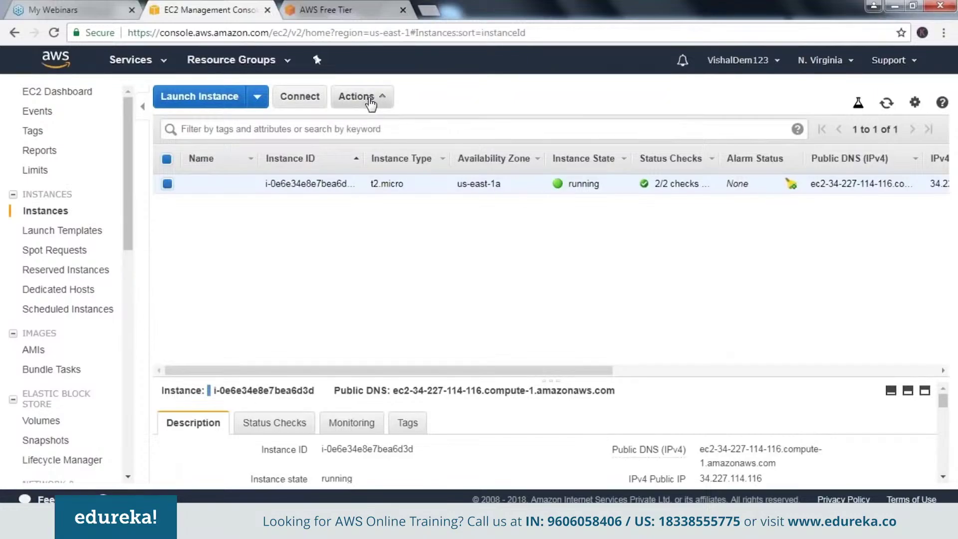
# - Stop the running t2.micro instance and confirm the stop
pyautogui.click(369, 100)
pyautogui.moveTo(404, 175)
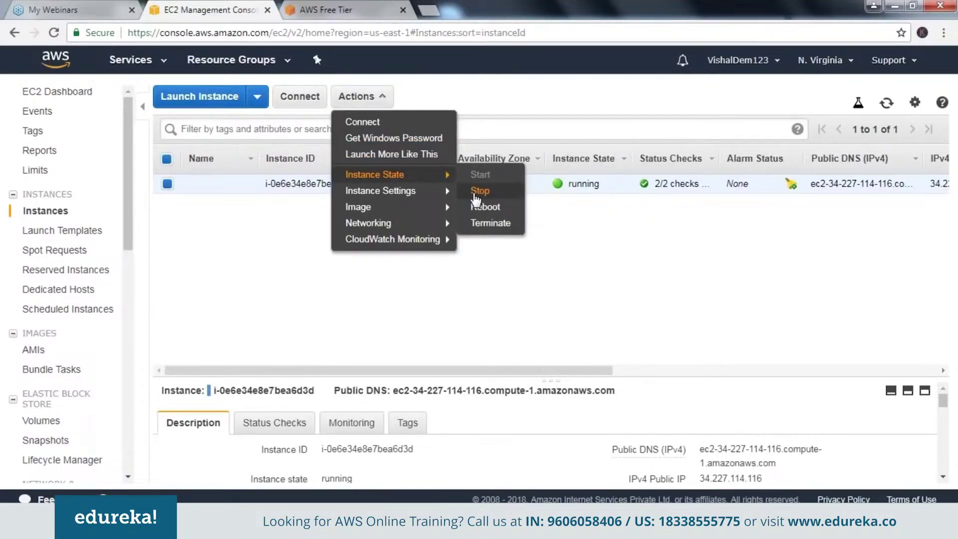
pyautogui.click(477, 191)
pyautogui.click(624, 369)
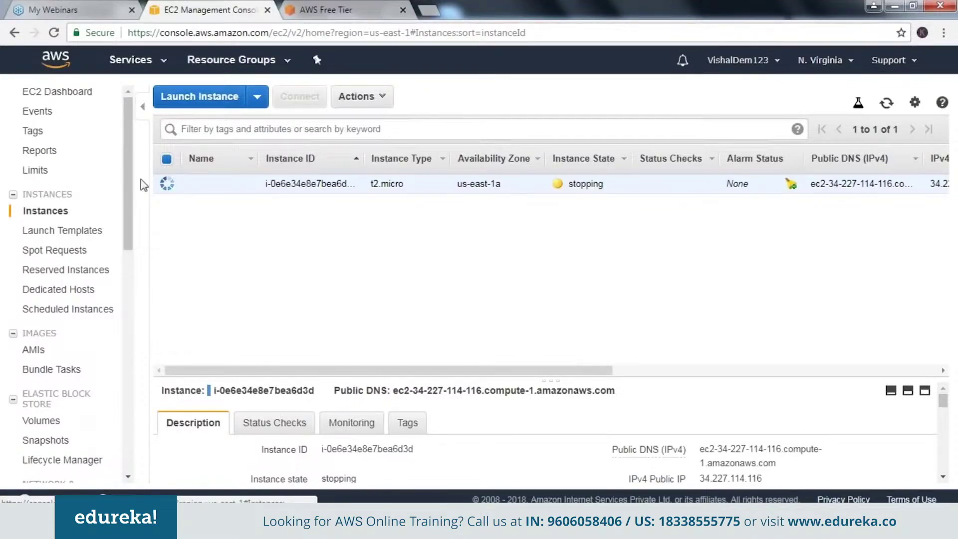
# - Search the AWS services for "aws config" and open the Config service
pyautogui.click(128, 61)
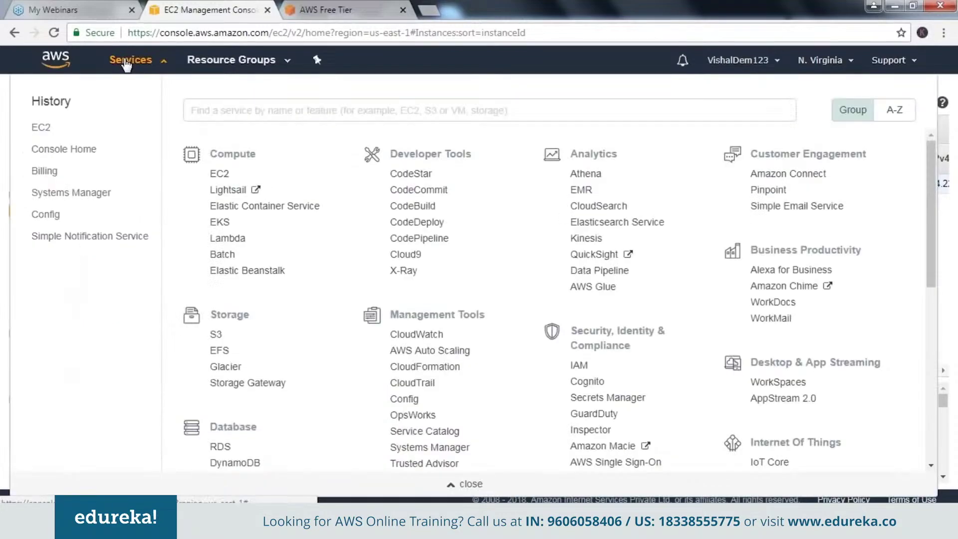
pyautogui.write('aws config')
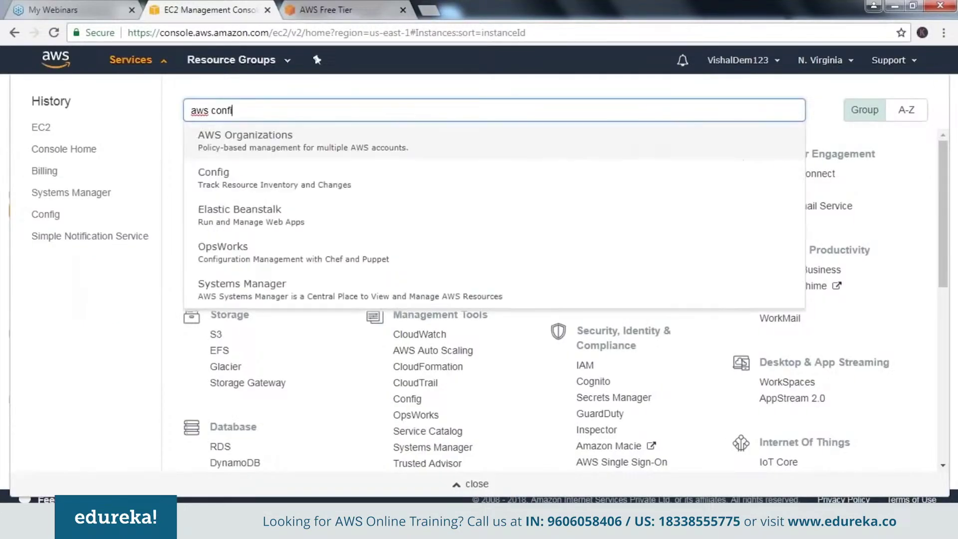
pyautogui.click(238, 176)
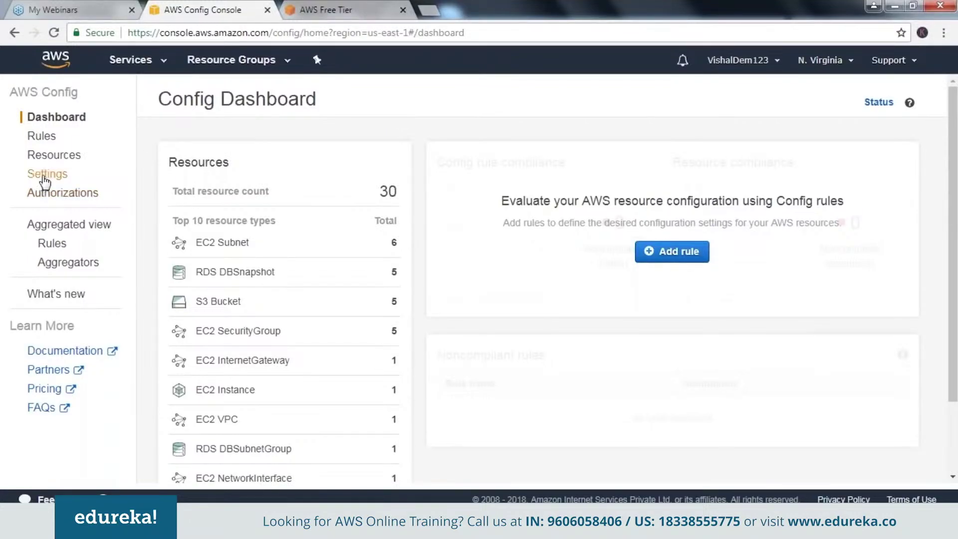
# - Open the AWS Config settings and examine the recording status, resource types, data retention period and Amazon S3 bucket options
pyautogui.click(45, 182)
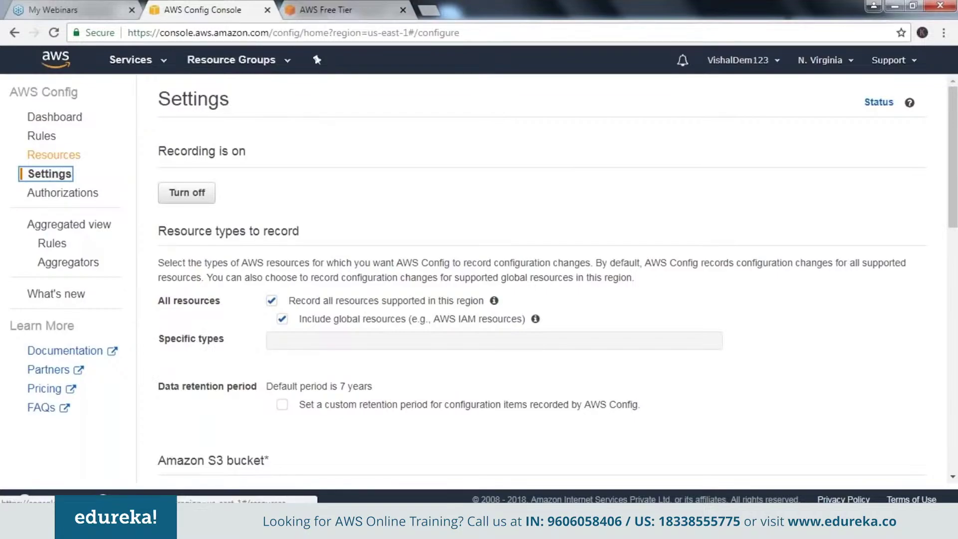
pyautogui.click(56, 121)
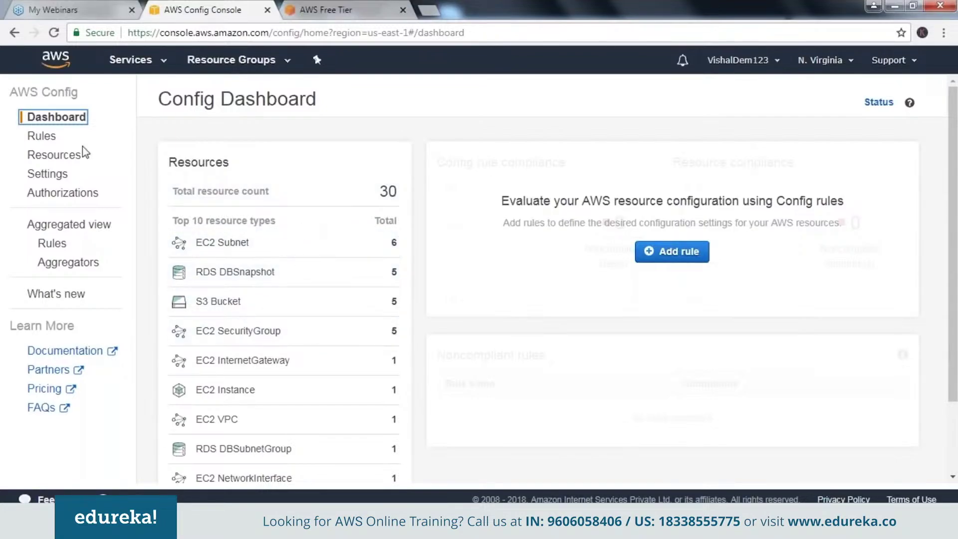
pyautogui.click(46, 179)
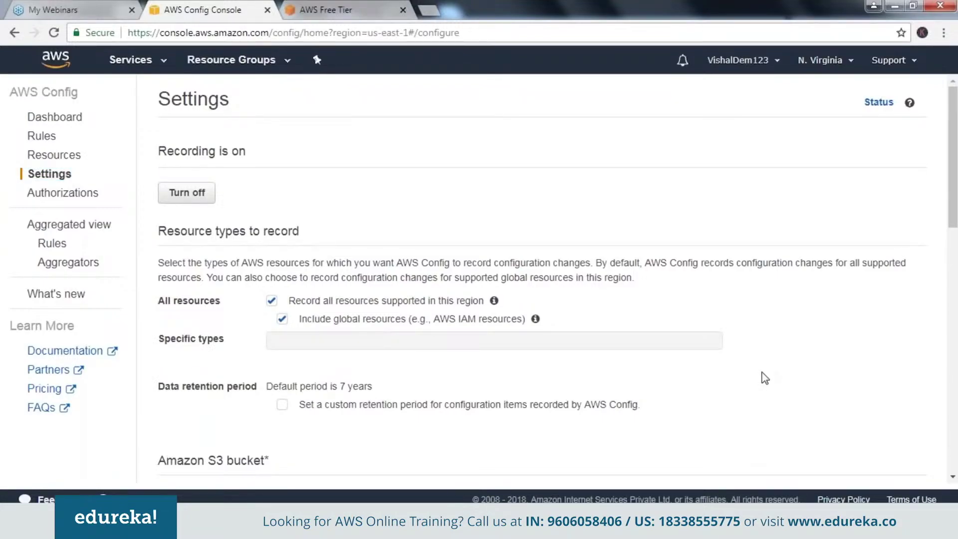
pyautogui.scroll(-1, 764, 378)
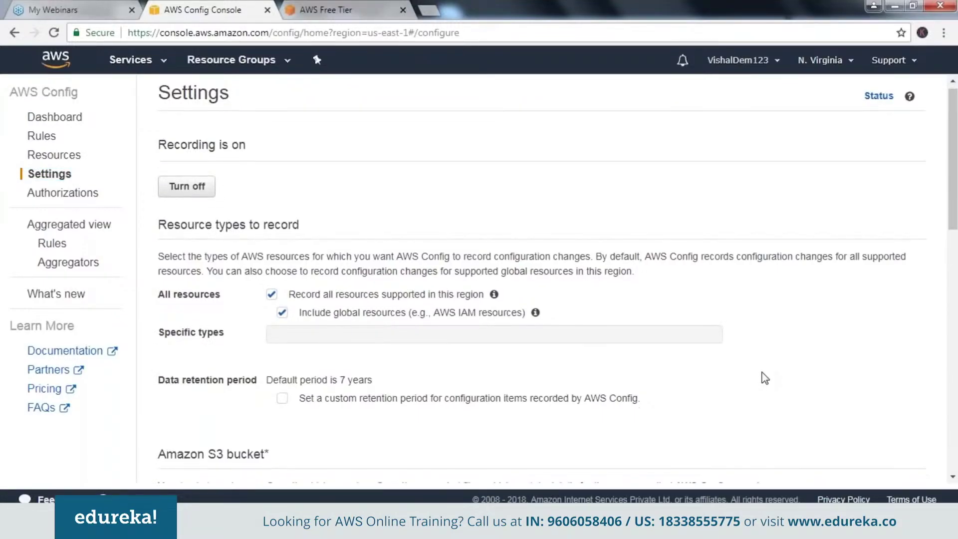
pyautogui.scroll(-3, 765, 378)
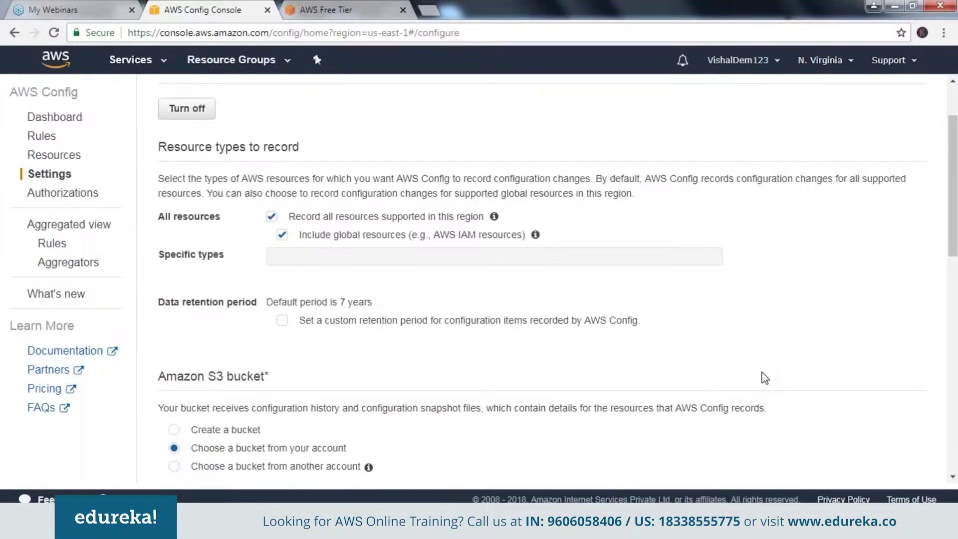
pyautogui.scroll(-2, 764, 378)
pyautogui.scroll(-1, 413, 323)
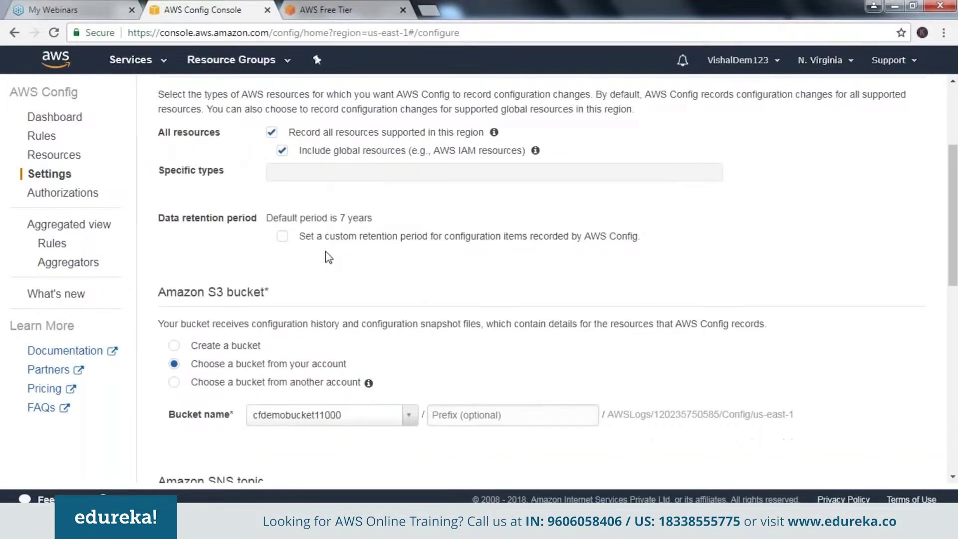
pyautogui.scroll(-1, 325, 250)
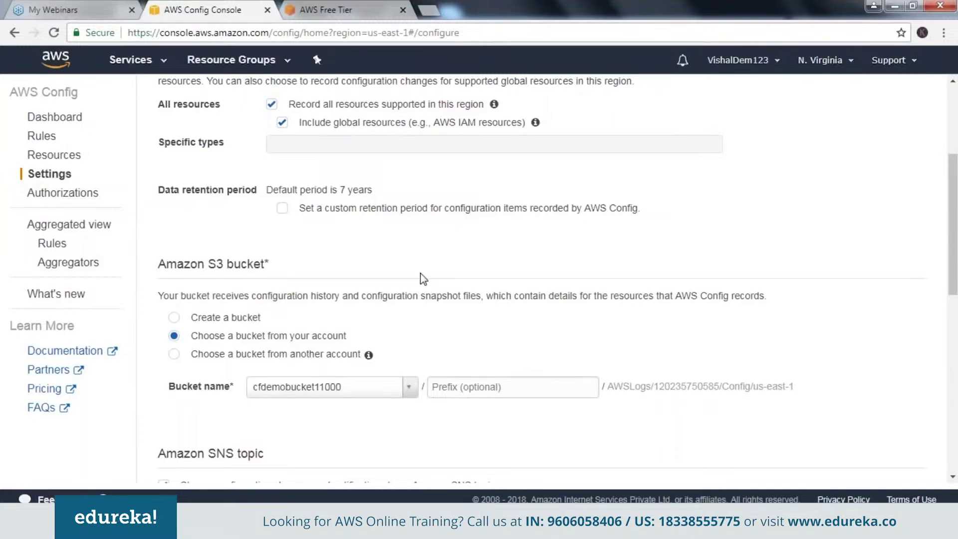
pyautogui.scroll(-2, 423, 279)
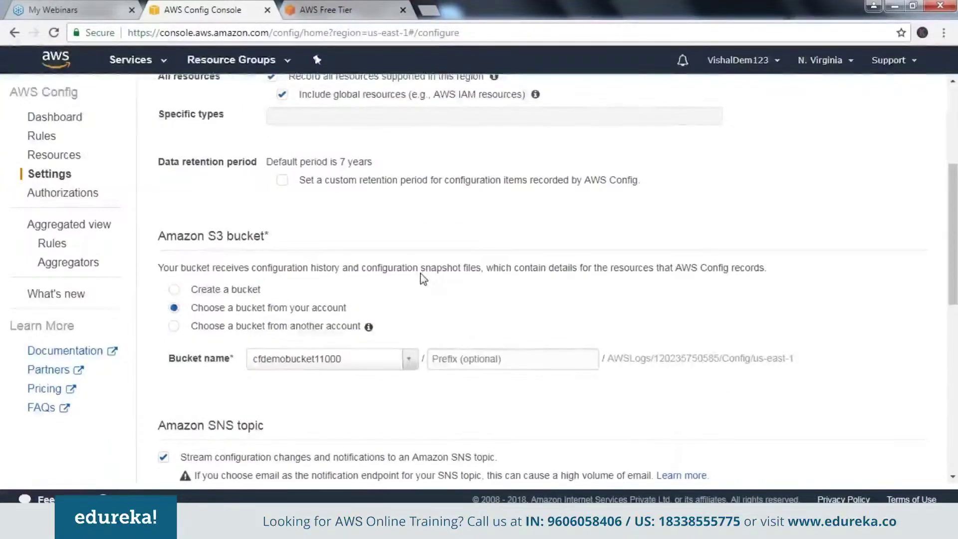
pyautogui.scroll(-2, 298, 246)
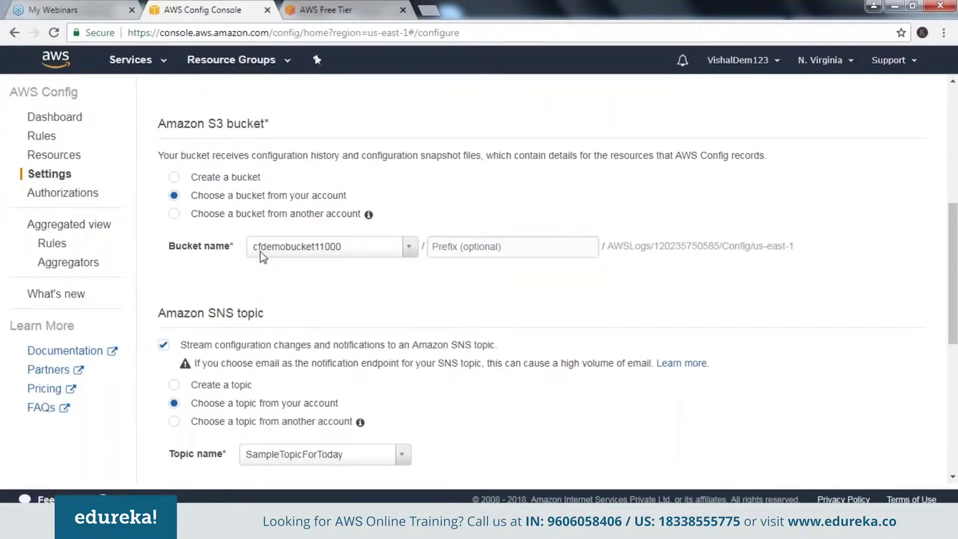
# - Select cfdemobucket11000 as the configuration bucket, and switch the Amazon S3 bucket choice to creating a bucket
pyautogui.click(410, 246)
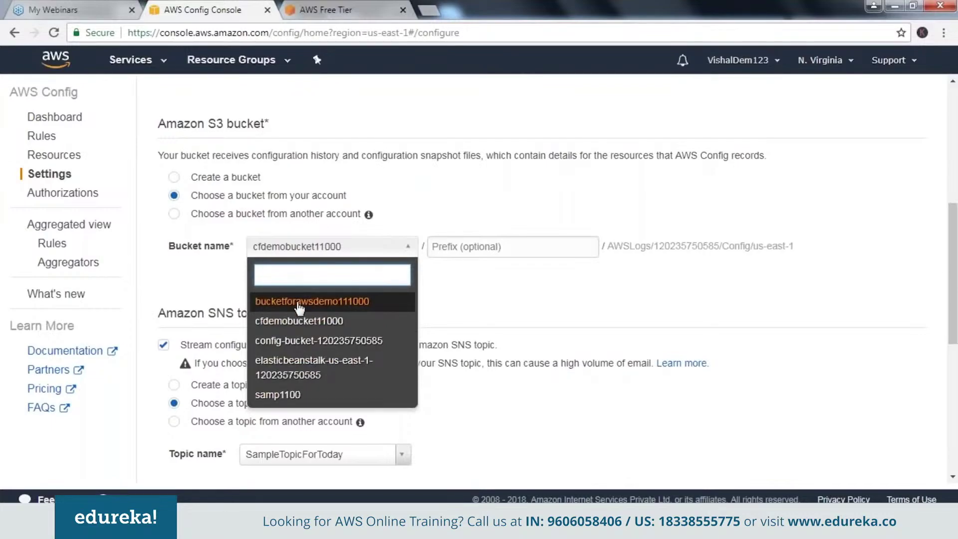
pyautogui.click(294, 322)
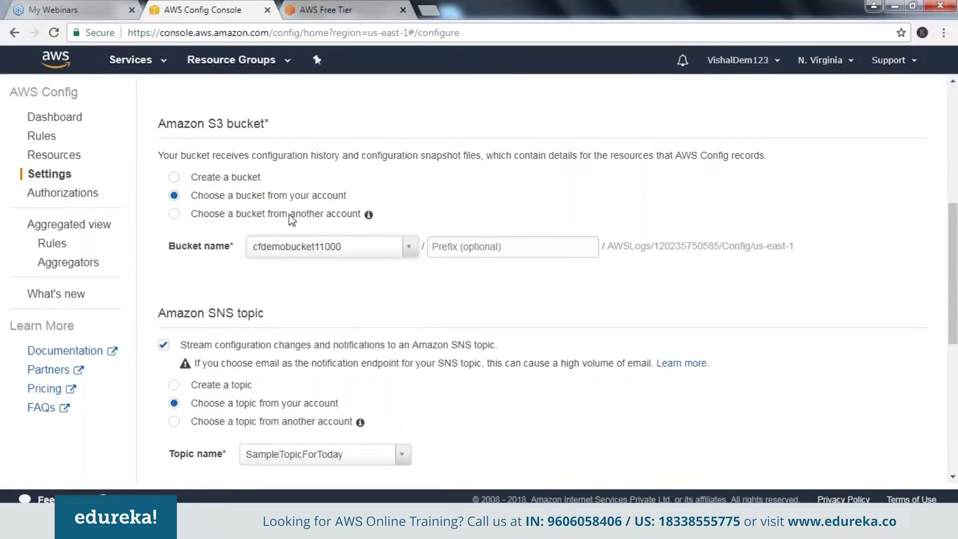
pyautogui.click(175, 179)
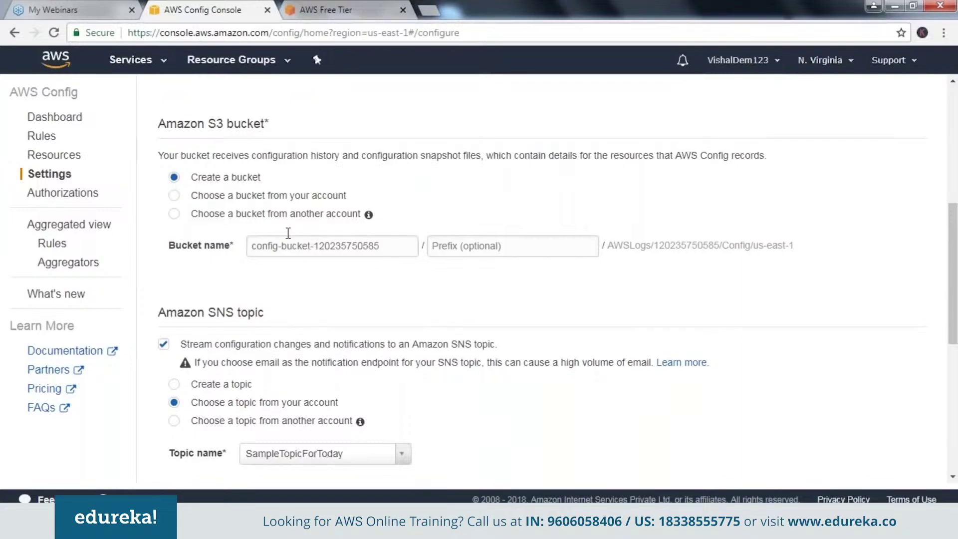
# - Open the AWS Management Console in a new browser tab, search the services for "s3" and open S3
pyautogui.click(432, 16)
pyautogui.write('a')
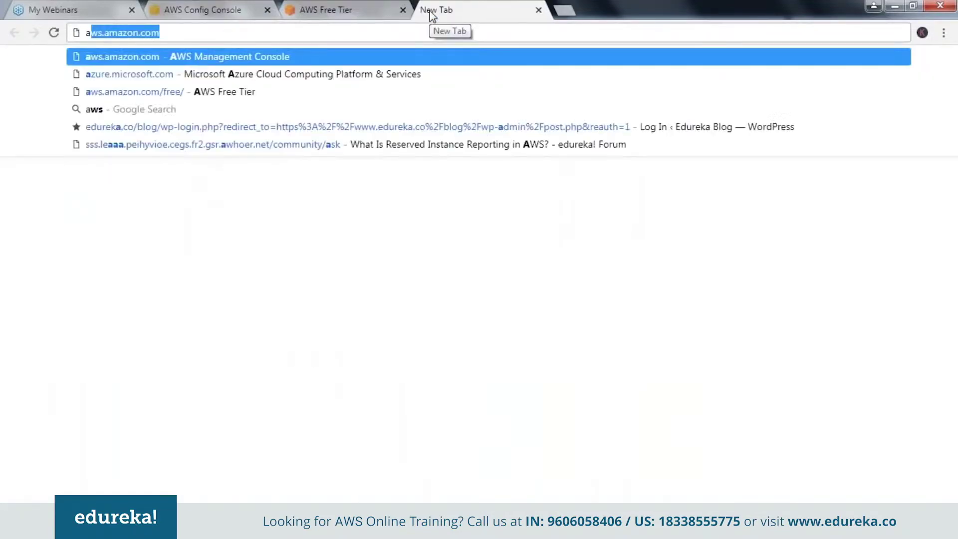
pyautogui.write('ws')
pyautogui.press('Return')
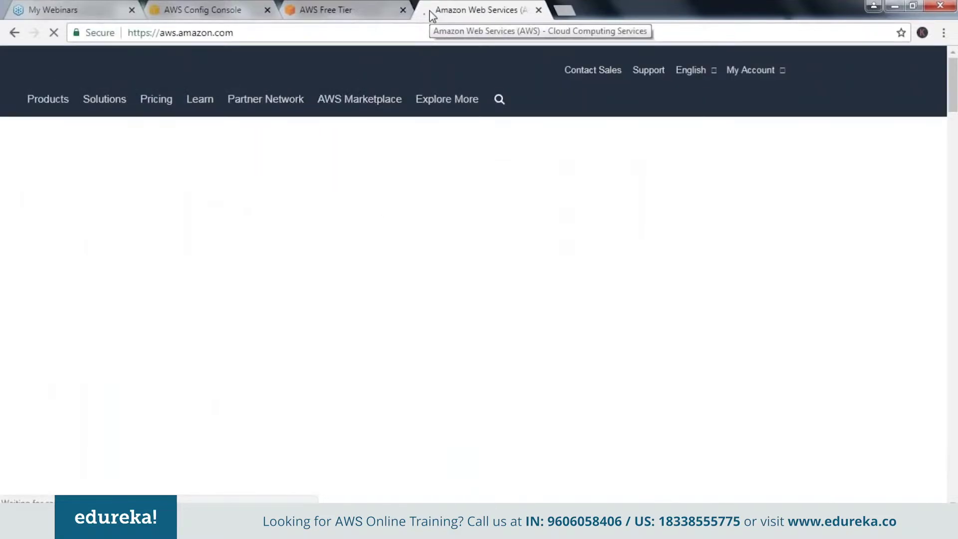
pyautogui.click(158, 99)
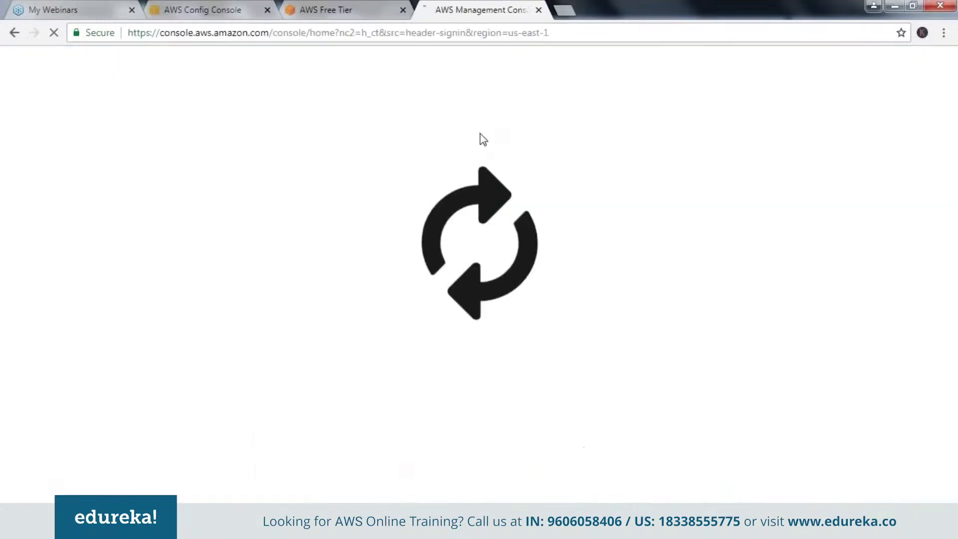
pyautogui.write('s3')
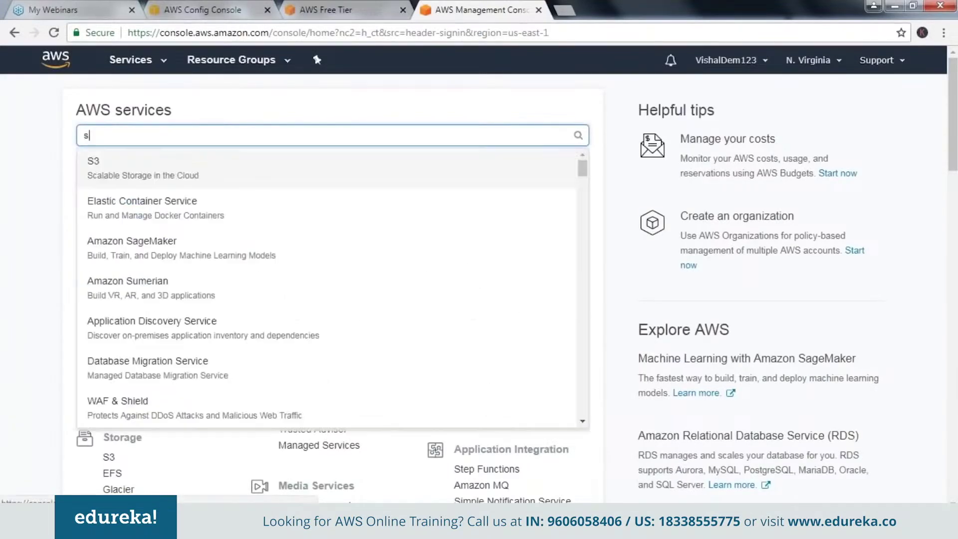
pyautogui.click(95, 170)
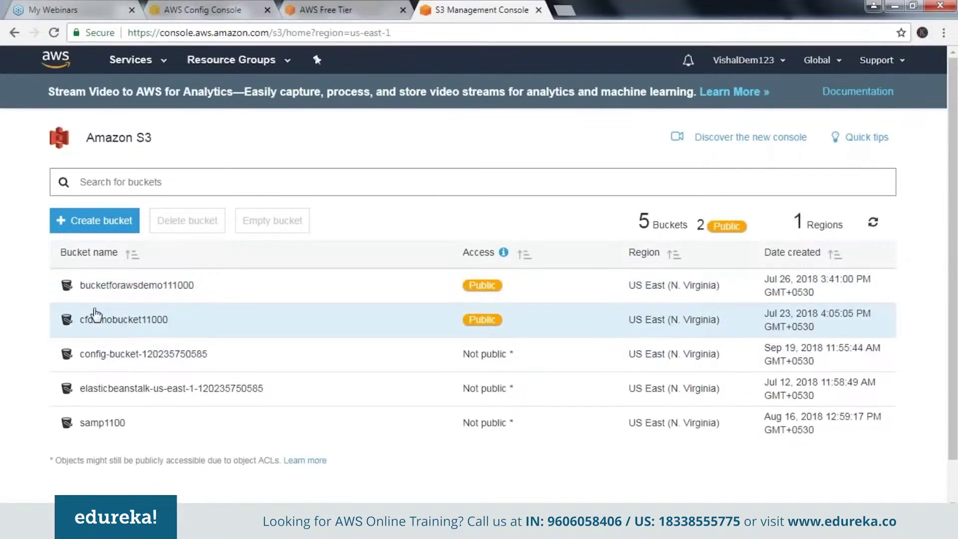
# - Browse bucketforawsdemo111000 through AWSLogs and the account folder down to the Config folder's contents
pyautogui.click(105, 287)
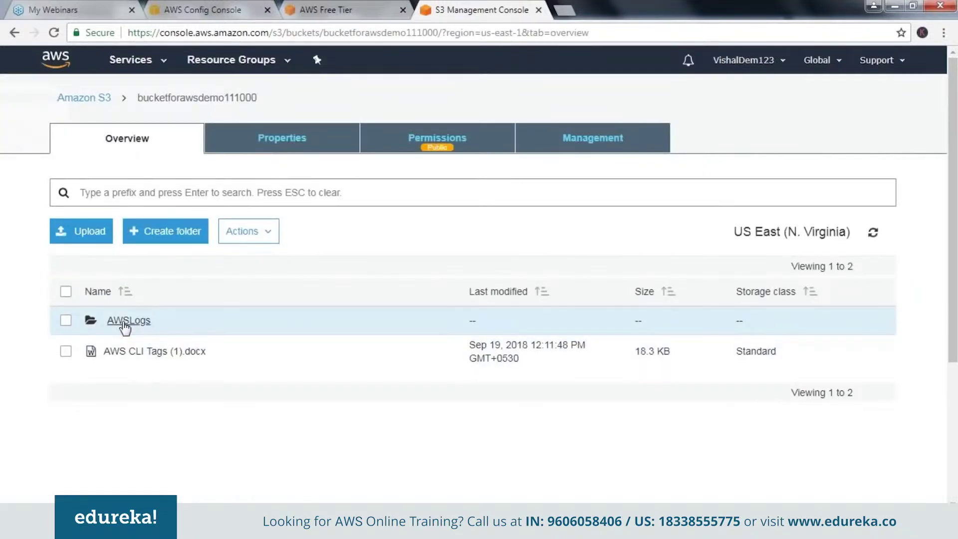
pyautogui.click(123, 325)
pyautogui.click(125, 324)
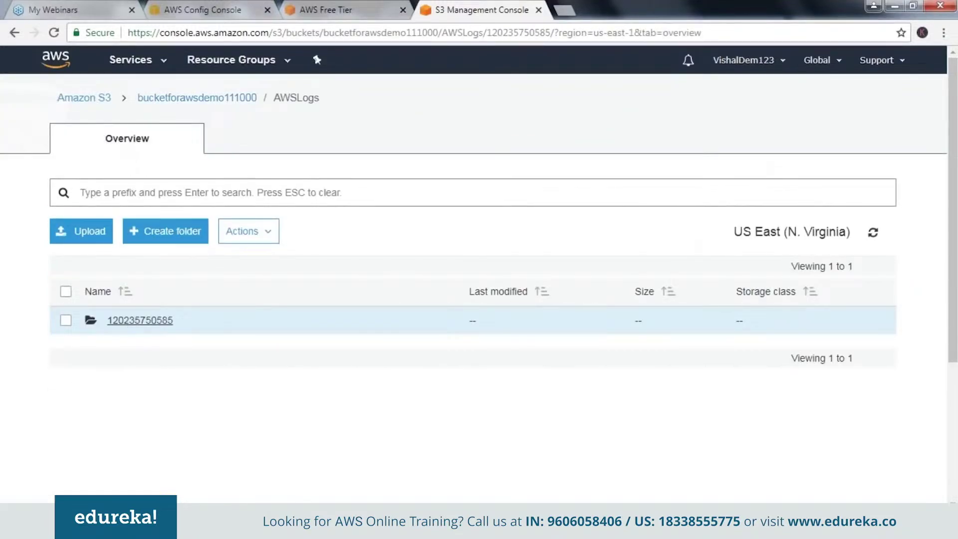
pyautogui.click(122, 320)
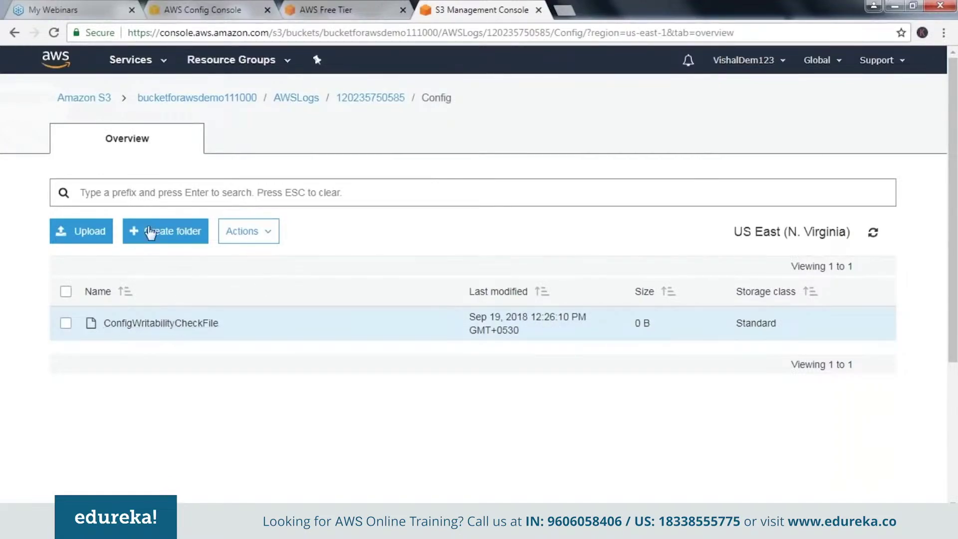
# - Return to the S3 bucket list and open cfdemobucket11000
pyautogui.click(13, 33)
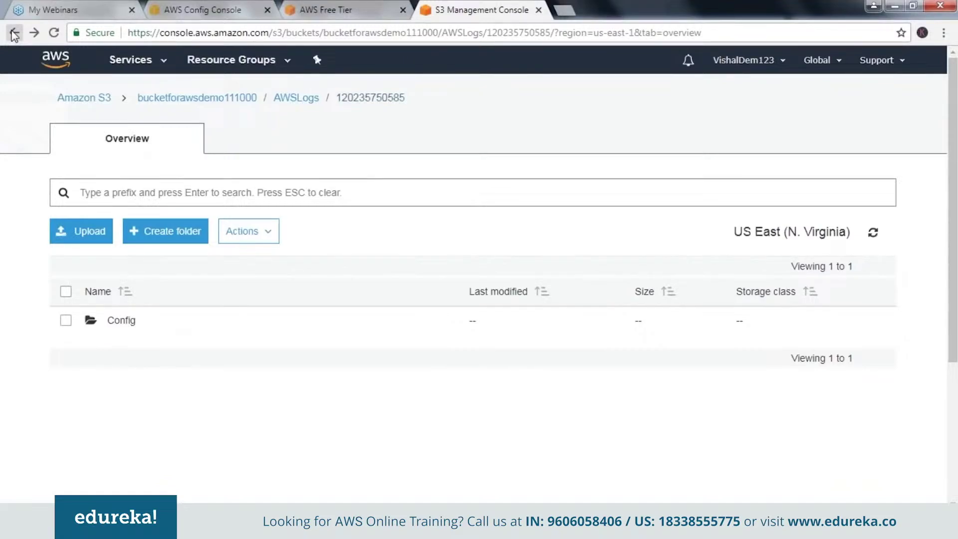
pyautogui.click(14, 33)
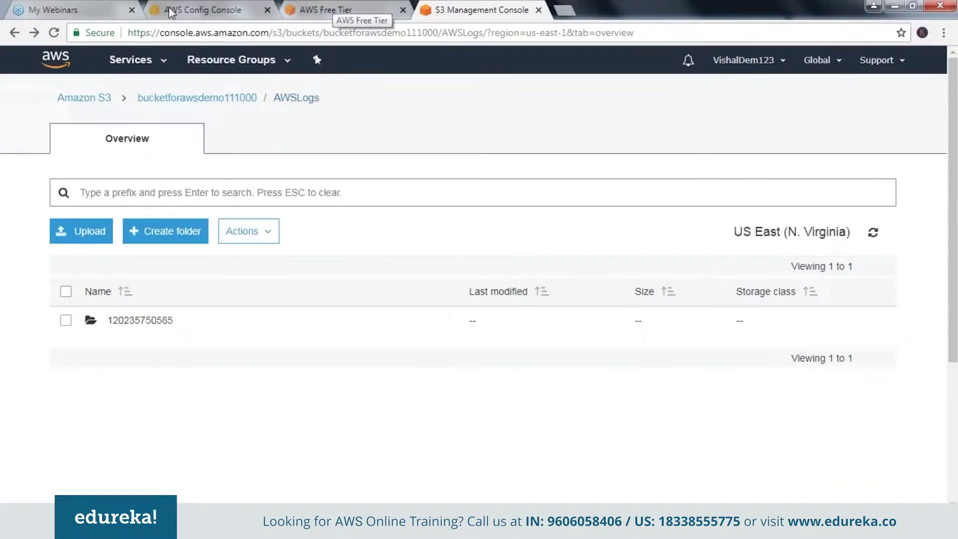
pyautogui.click(15, 33)
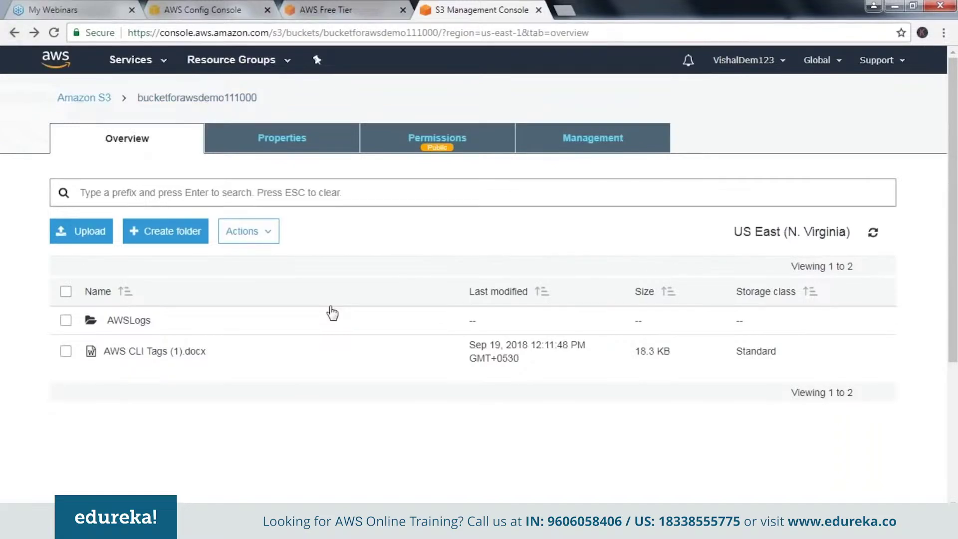
pyautogui.click(15, 33)
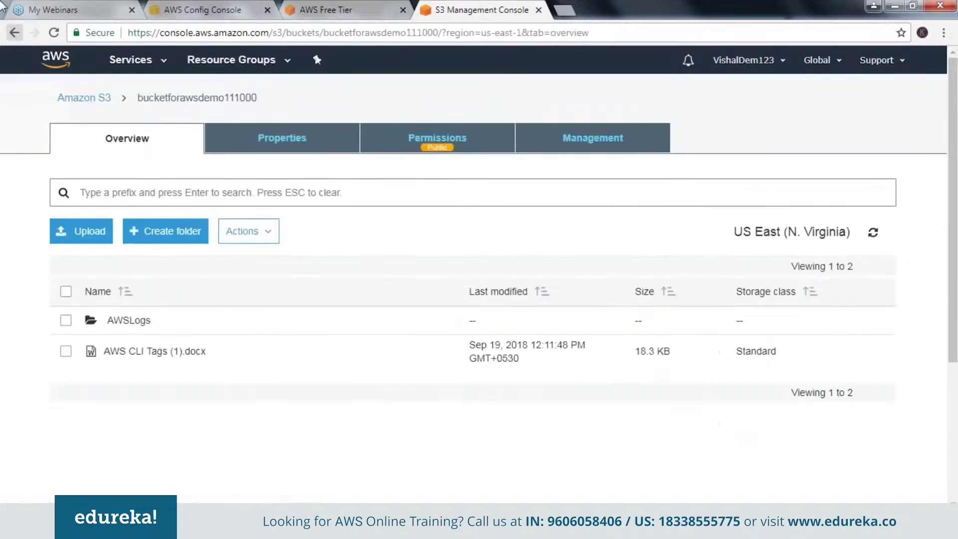
pyautogui.click(15, 33)
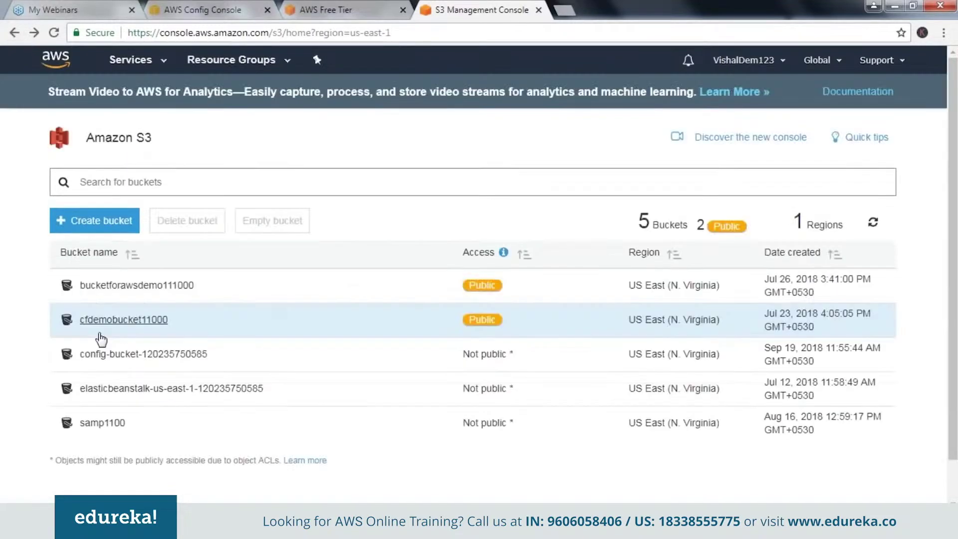
pyautogui.click(99, 333)
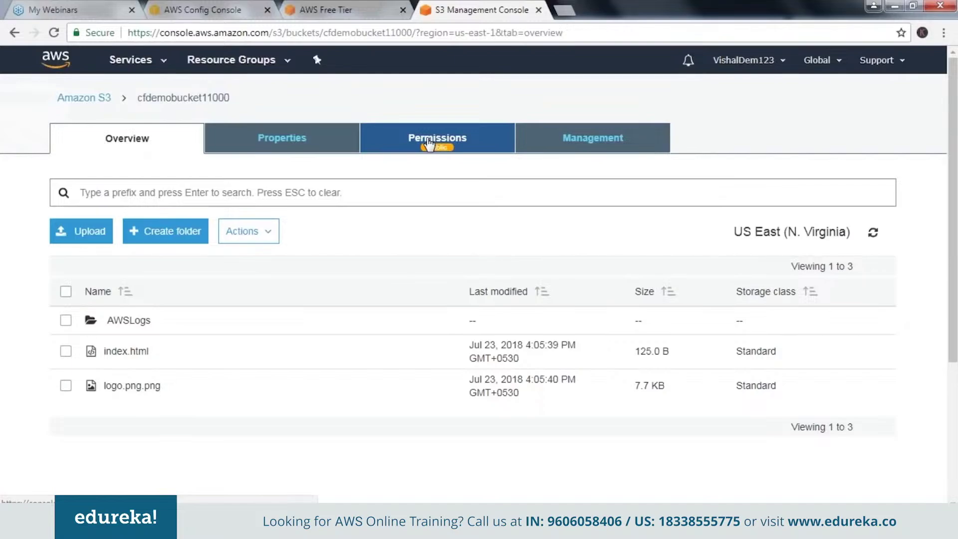
# - Go back to the AWS Config settings and set the Amazon S3 bucket to one chosen from your account
pyautogui.hotkey('ctrl', 'shift', 'Tab')
pyautogui.hotkey('ctrl', 'shift', 'Tab')
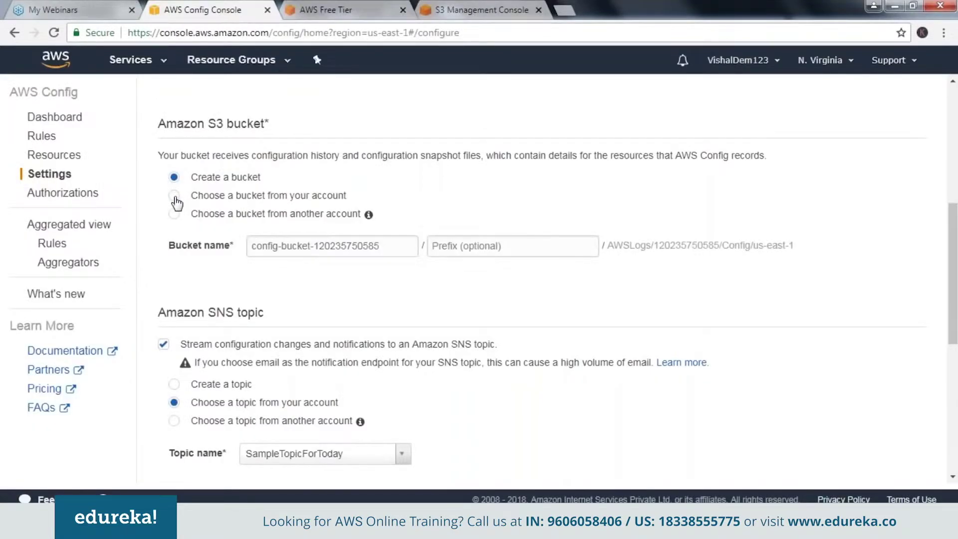
pyautogui.click(174, 196)
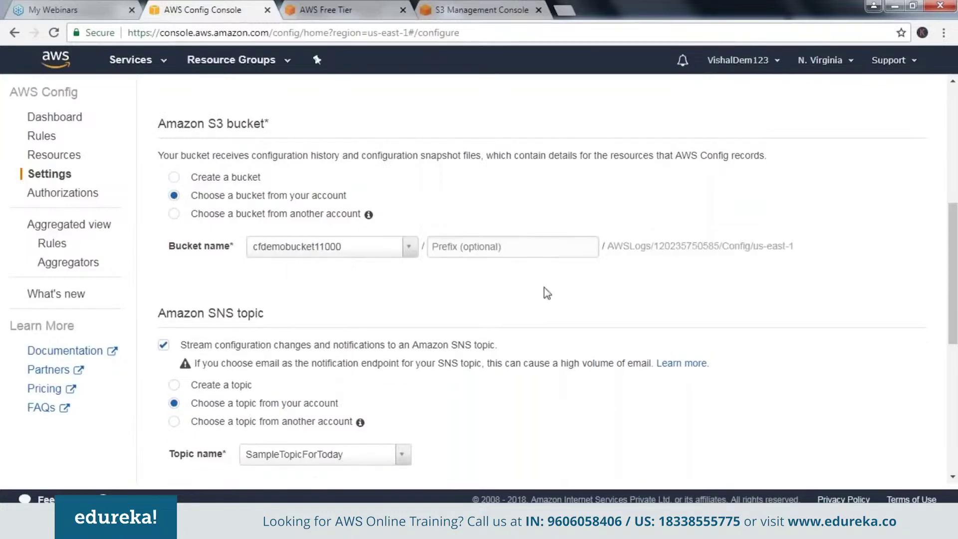
# - Preview the option to create an Amazon SNS topic, and return to choosing a topic from your account
pyautogui.moveTo(953, 324); pyautogui.dragTo(953, 365)
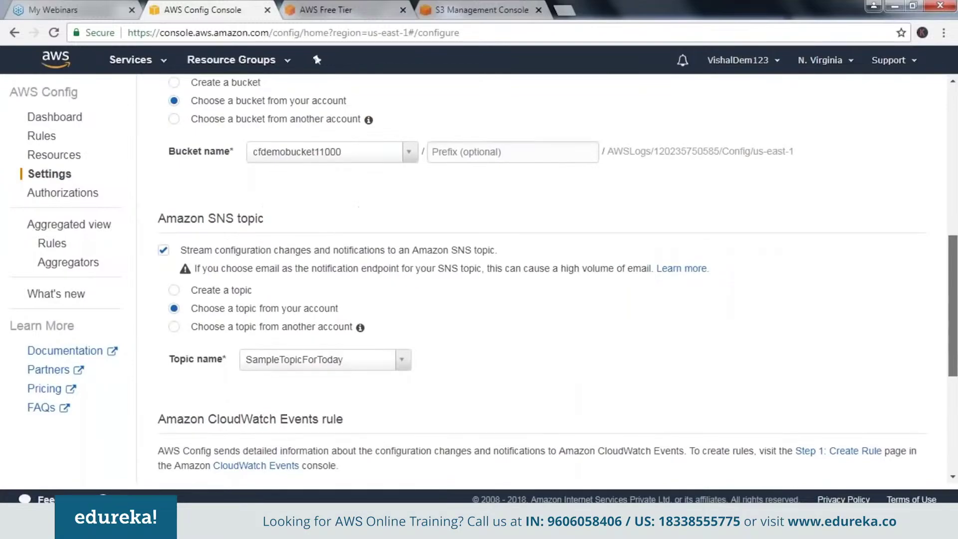
pyautogui.scroll(-1, 278, 352)
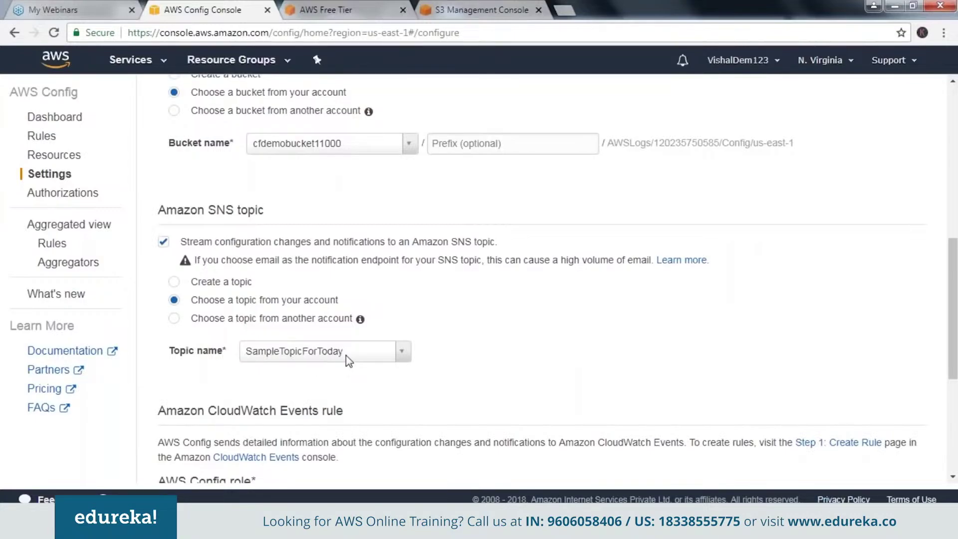
pyautogui.click(176, 283)
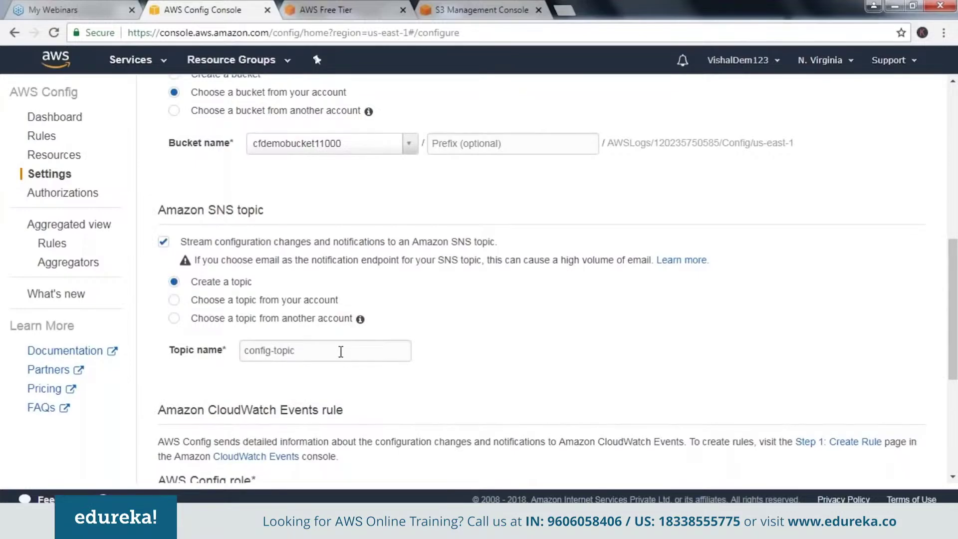
pyautogui.click(177, 300)
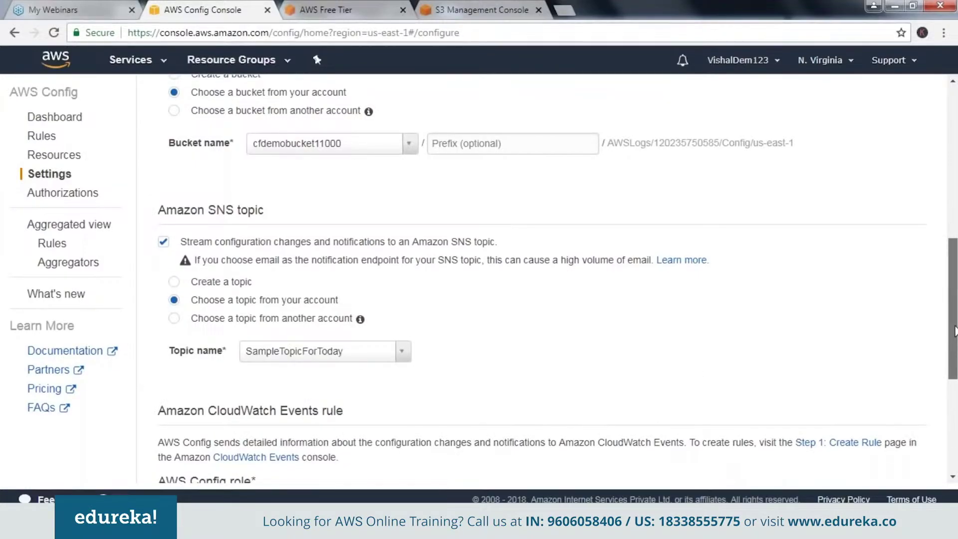
# - Examine the Amazon CloudWatch Events rule and AWS Config role sections of the settings
pyautogui.moveTo(953, 330); pyautogui.dragTo(954, 390)
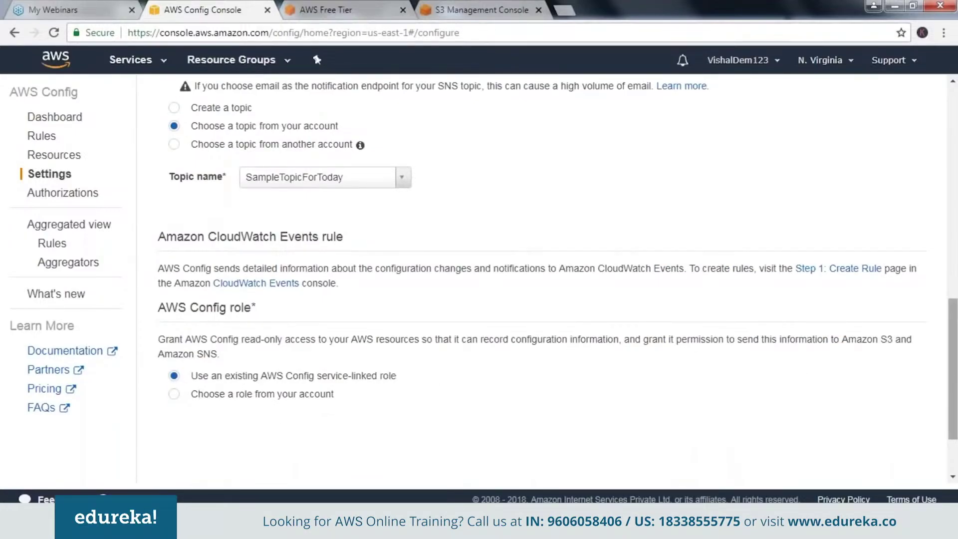
pyautogui.moveTo(955, 368); pyautogui.dragTo(955, 385)
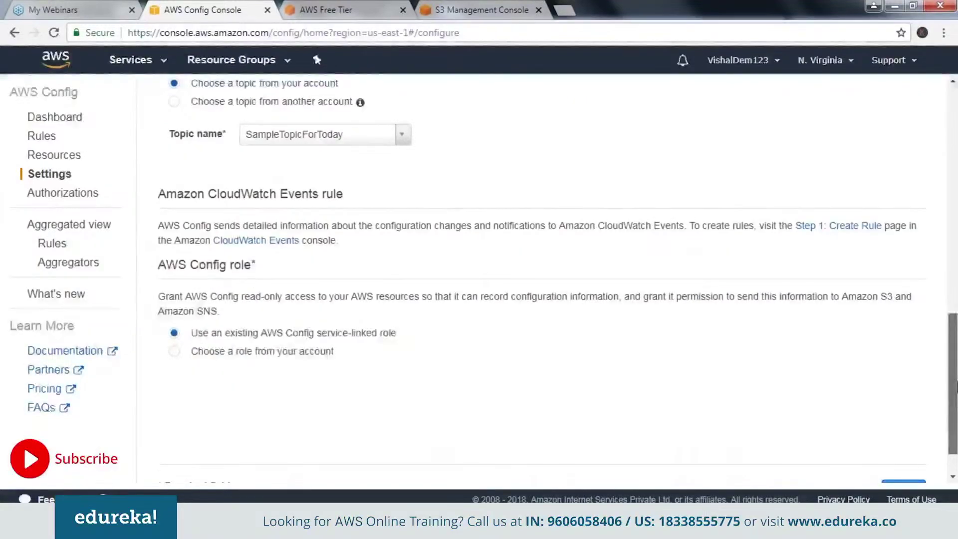
pyautogui.scroll(-1, 355, 329)
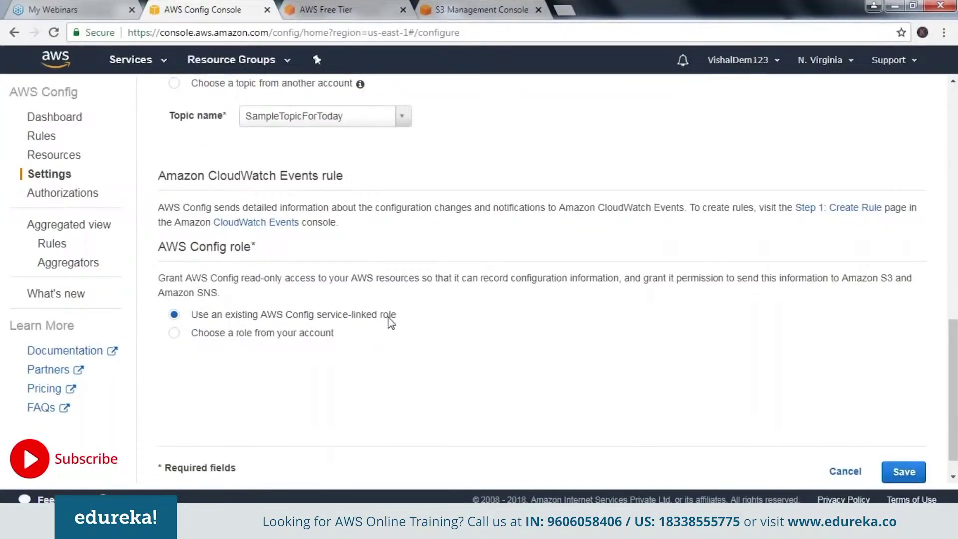
# - Save the AWS Config settings, check the cfdemobucket11000 bucket in S3, and return to the Config settings
pyautogui.click(906, 477)
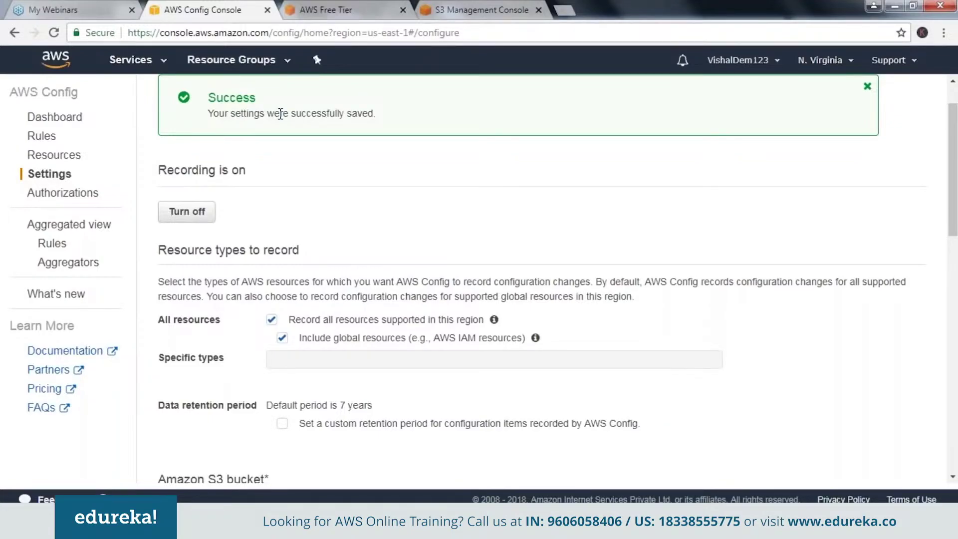
pyautogui.click(482, 3)
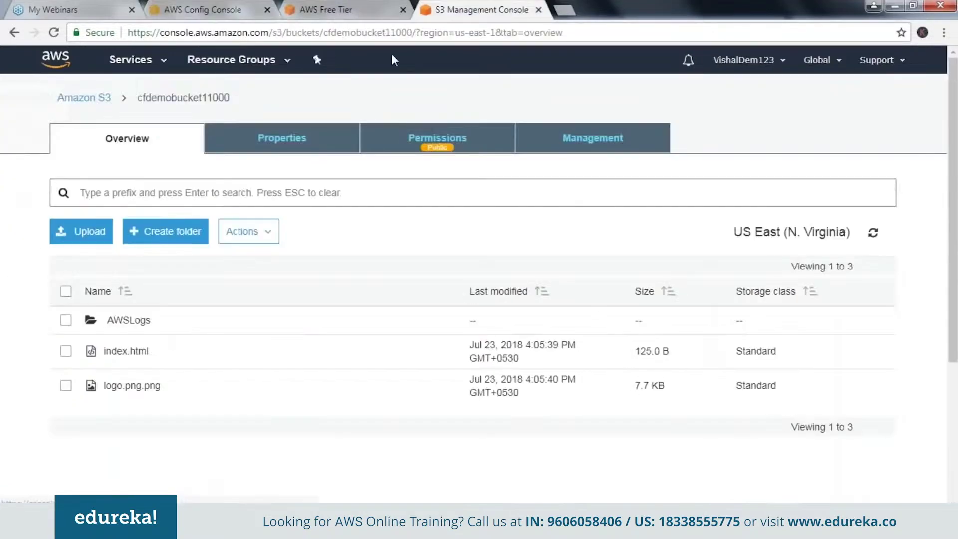
pyautogui.click(168, 3)
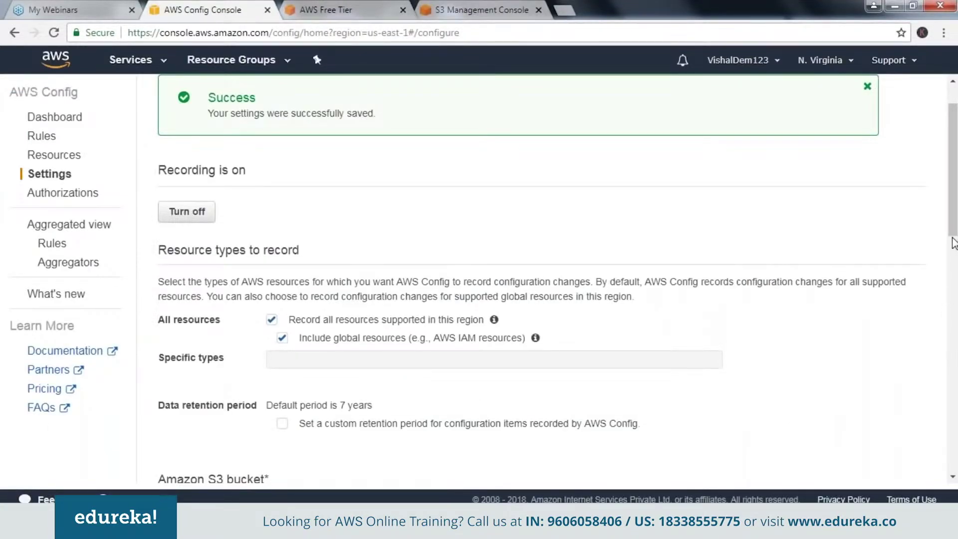
pyautogui.moveTo(952, 234); pyautogui.dragTo(953, 311)
# - From the Config dashboard, list the EC2 Instance resources and open the instance's configuration timeline
pyautogui.click(57, 118)
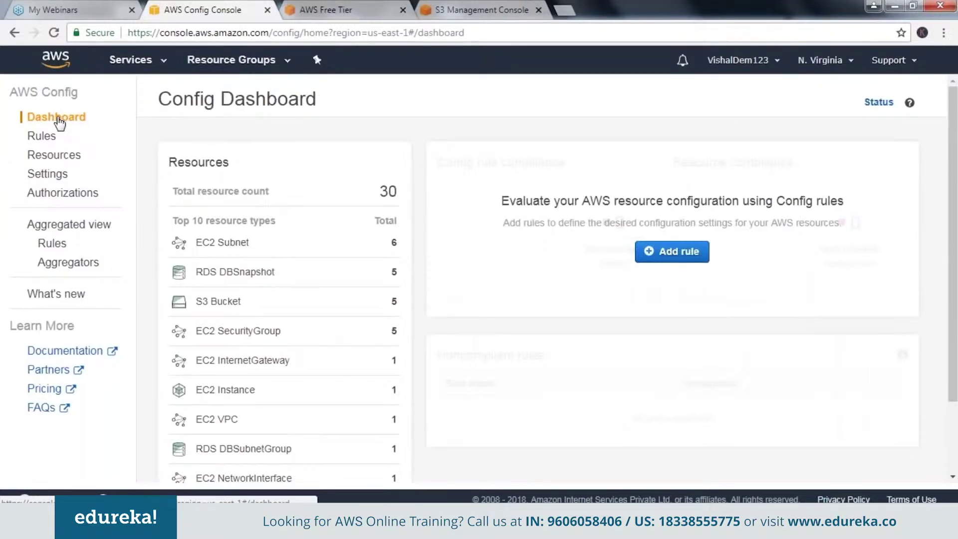
pyautogui.click(236, 394)
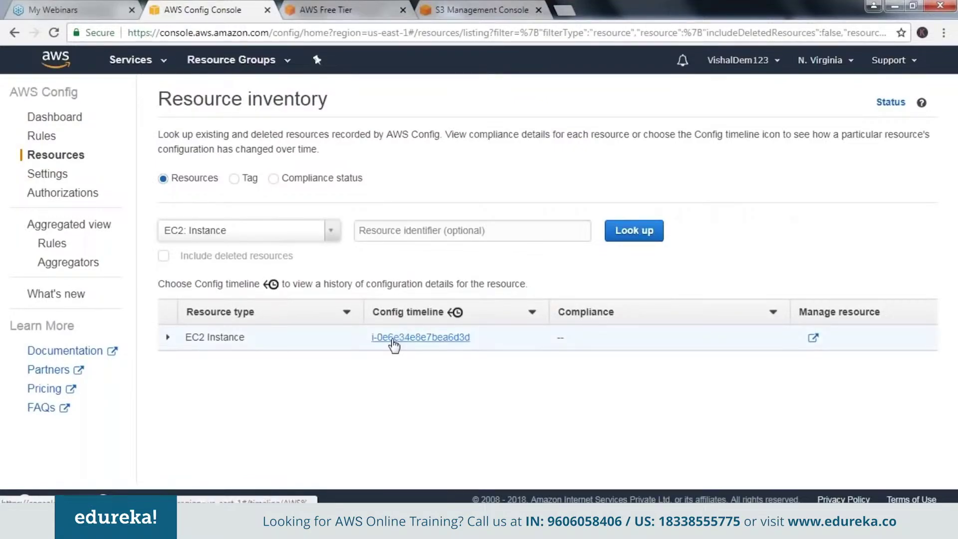
pyautogui.click(393, 341)
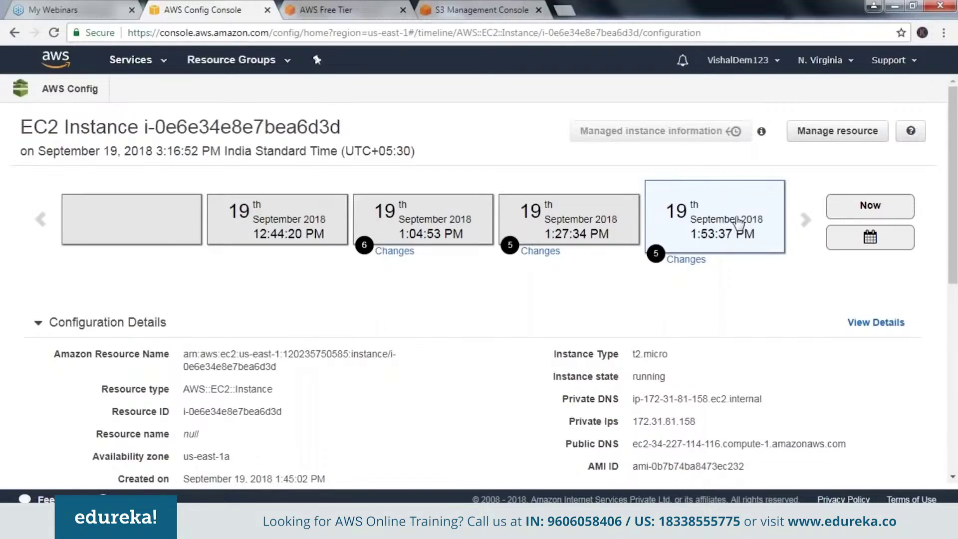
# - Open the changes recorded on 19 September 2018 at 1:53:37 PM and examine the configuration and relationship changes
pyautogui.click(657, 254)
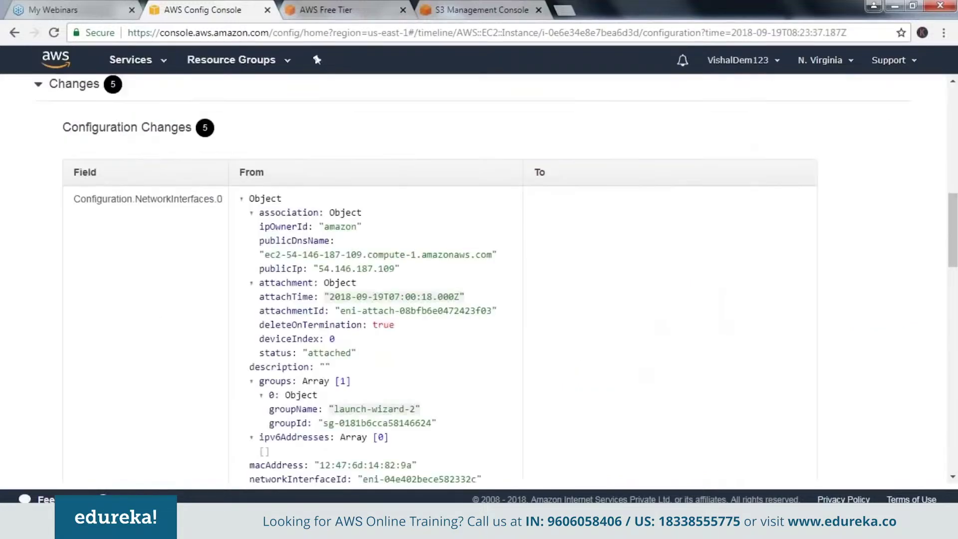
pyautogui.scroll(5, 67, 315)
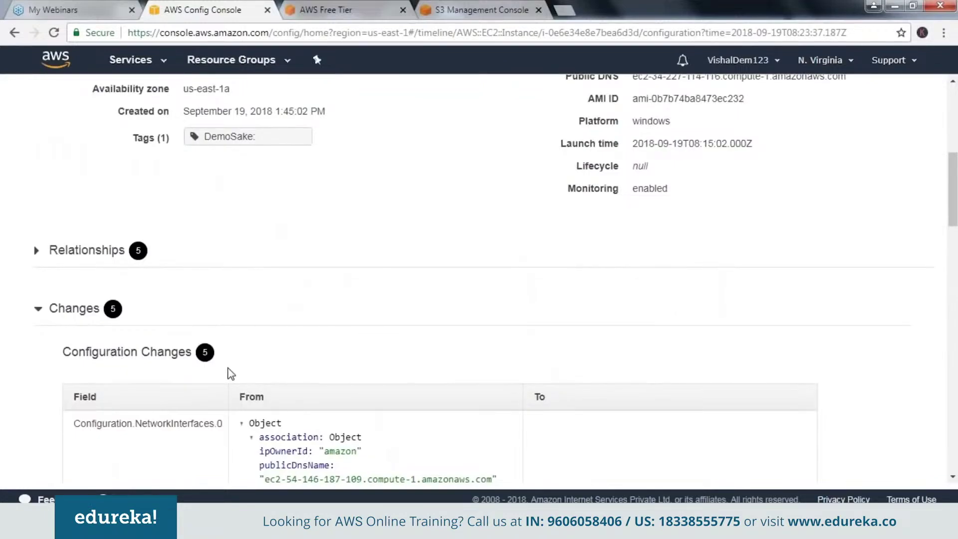
pyautogui.scroll(-1, 230, 374)
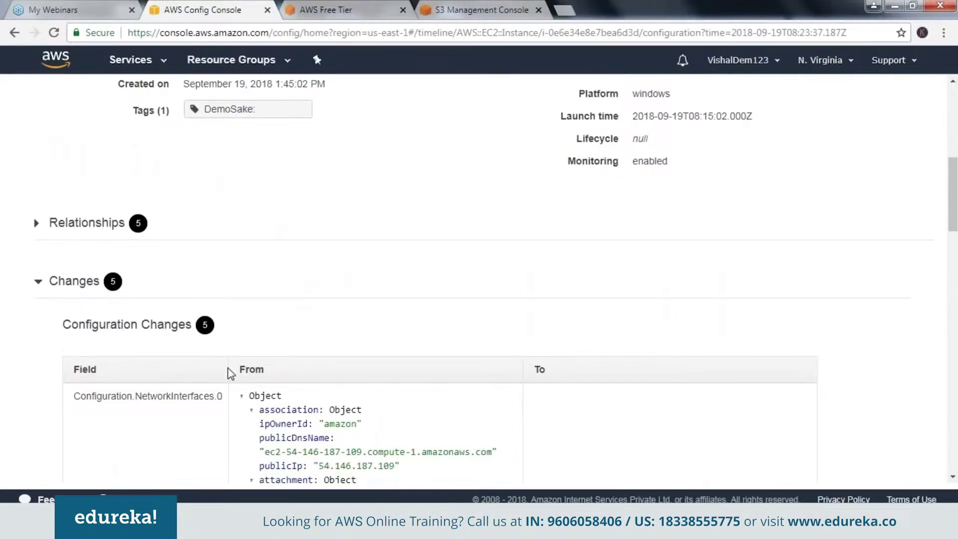
pyautogui.scroll(-7, 231, 374)
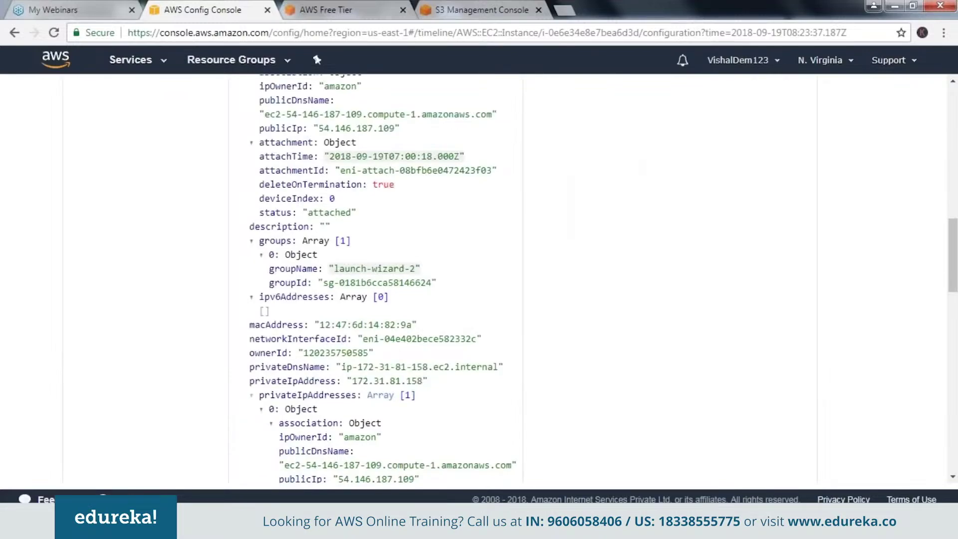
pyautogui.scroll(-10, 248, 338)
pyautogui.scroll(-12, 248, 338)
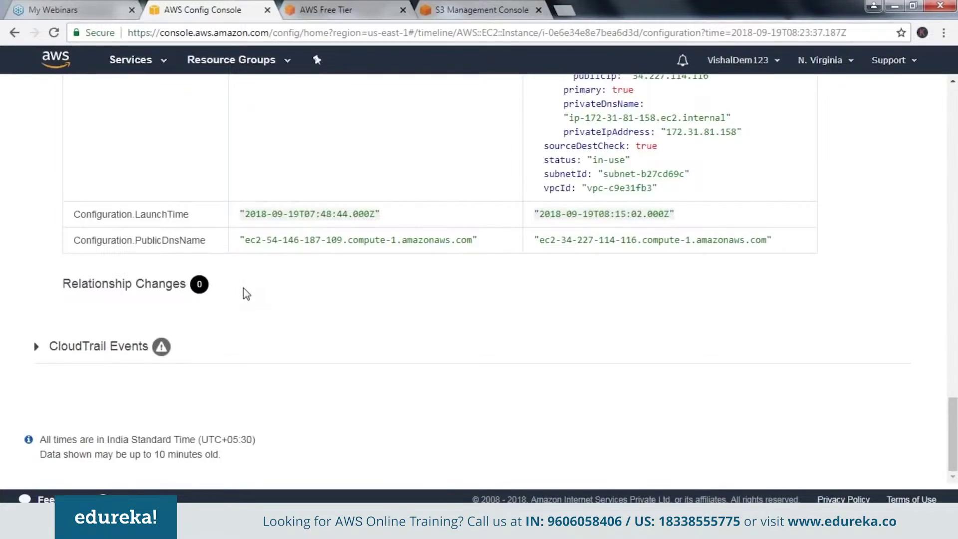
pyautogui.scroll(1, 247, 293)
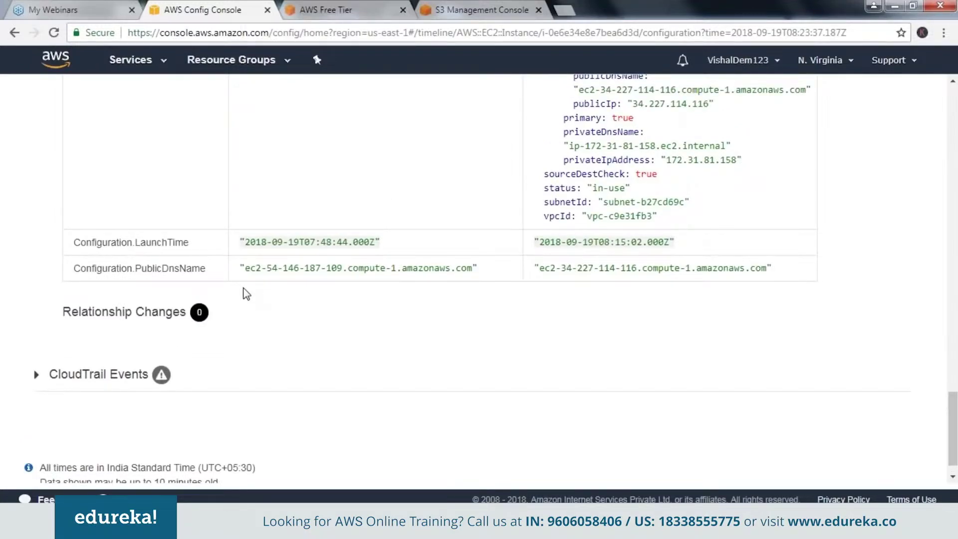
# - Review the EC2 instance's configuration details for the 1:53:37 PM timeline entry
pyautogui.scroll(1, 246, 294)
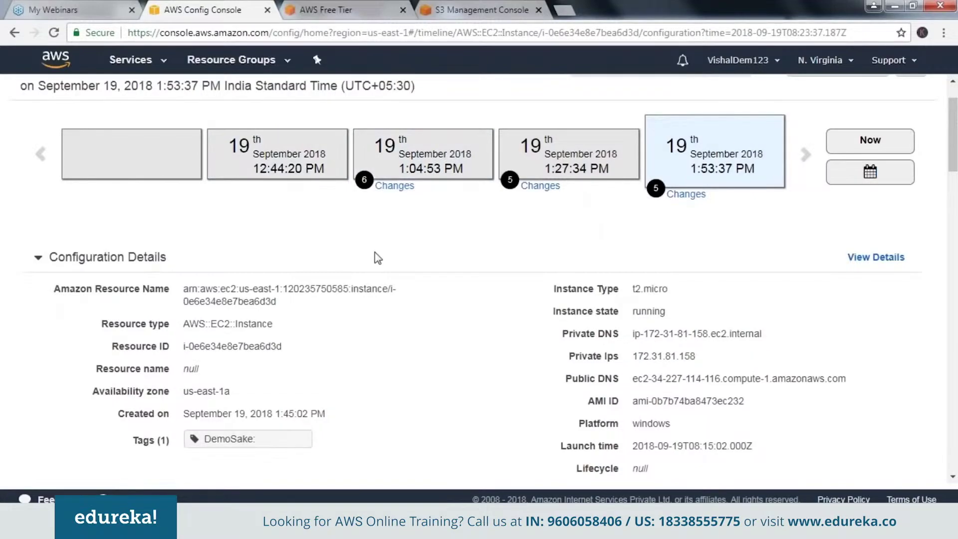
pyautogui.scroll(-1, 208, 343)
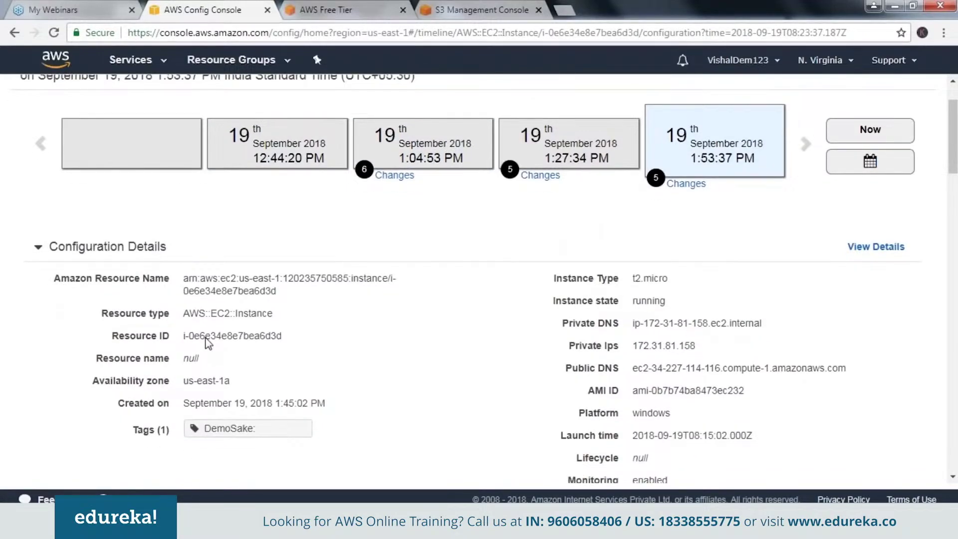
pyautogui.scroll(-2, 208, 343)
pyautogui.scroll(3, 207, 343)
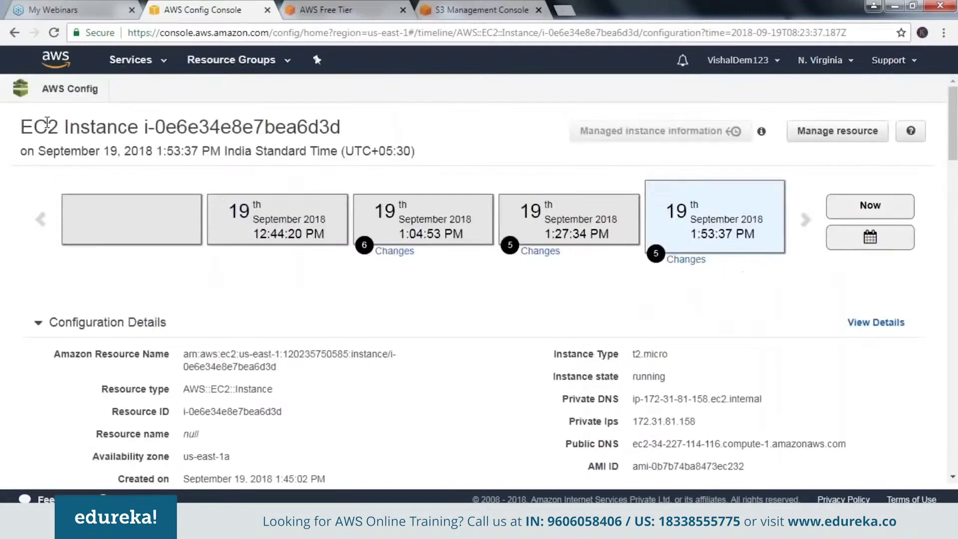
# - Return to the Config dashboard and look up the S3 Bucket resources without a resource identifier
pyautogui.click(43, 90)
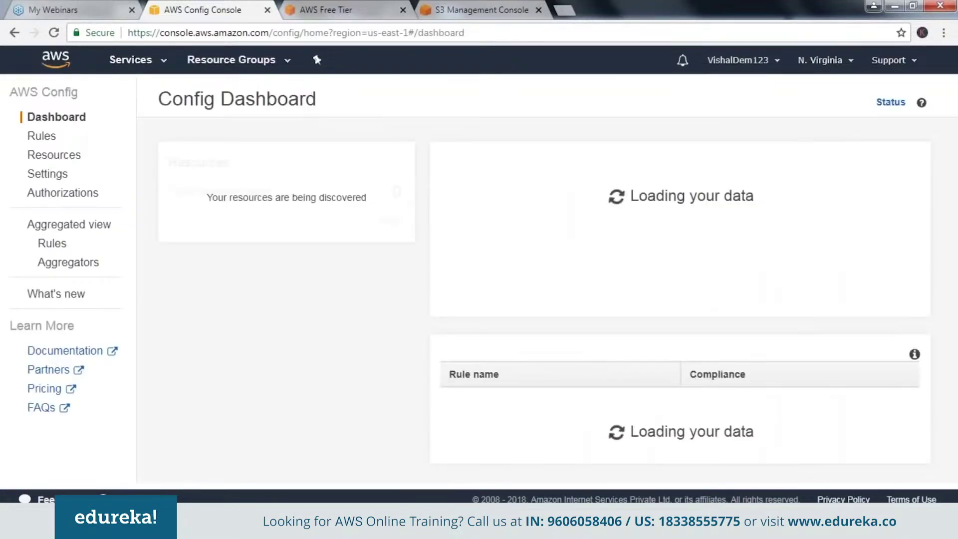
pyautogui.click(220, 302)
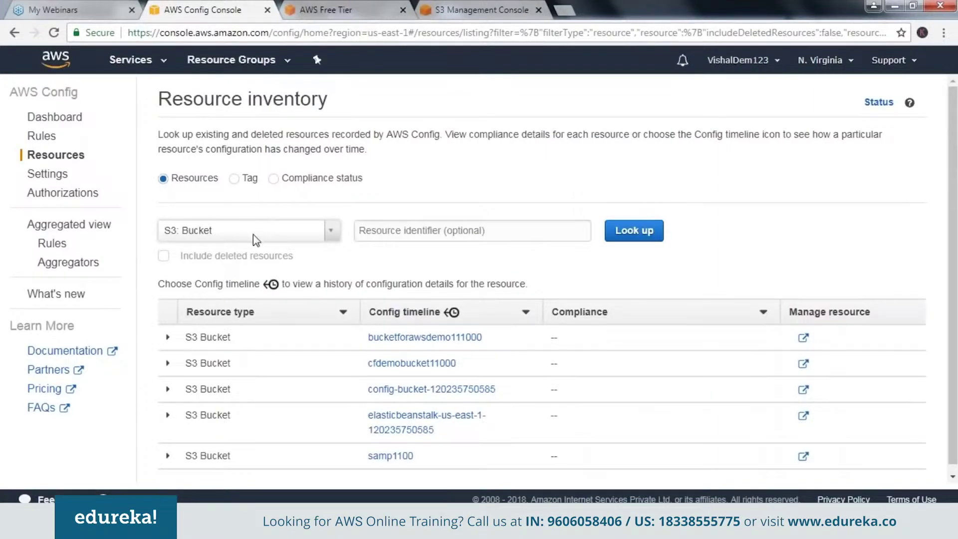
pyautogui.click(437, 230)
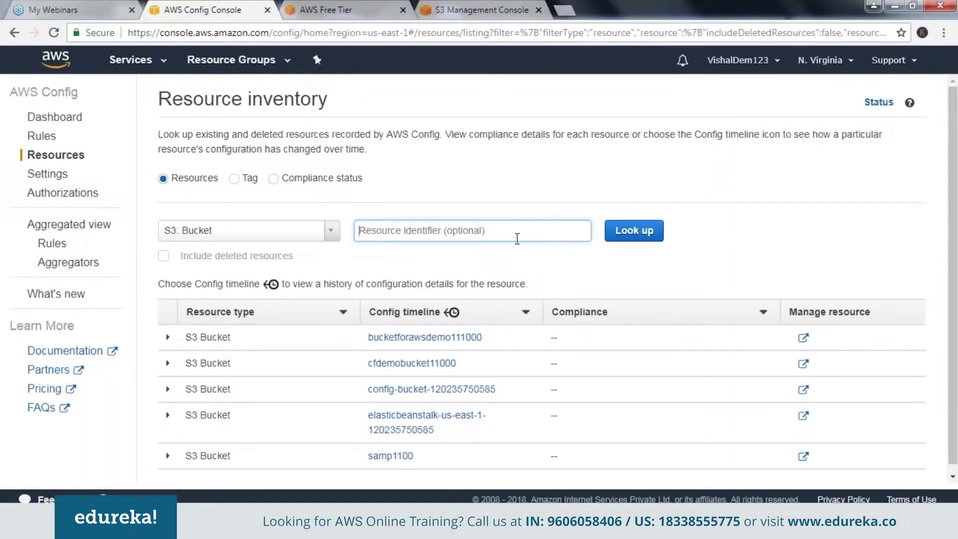
pyautogui.click(657, 231)
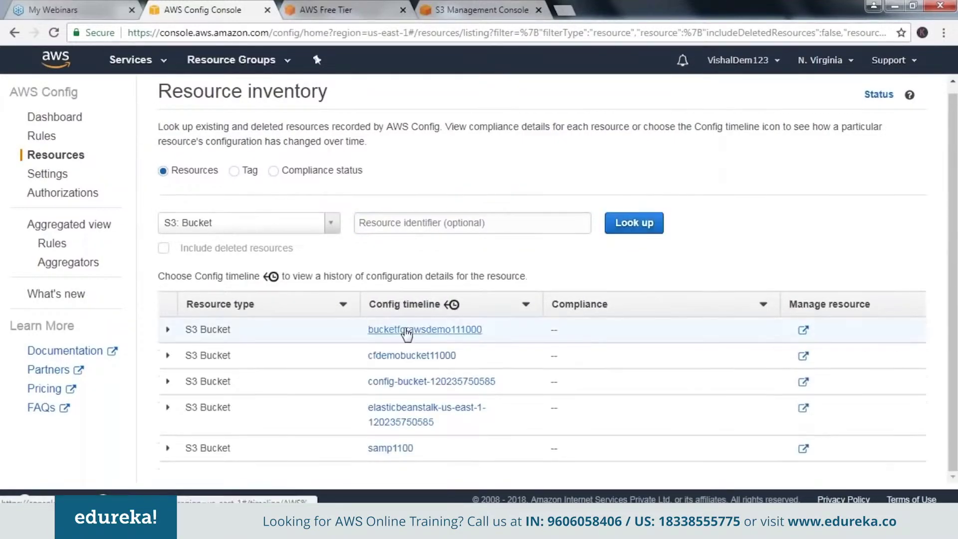
# - Open the configuration timeline of bucketforawsdemo111000 and examine its configuration details
pyautogui.click(406, 337)
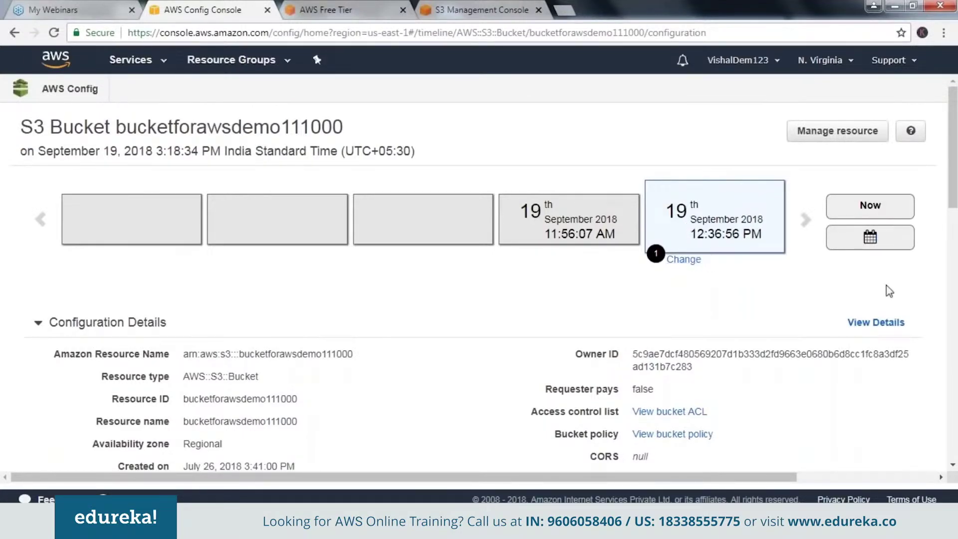
pyautogui.scroll(-1, 930, 253)
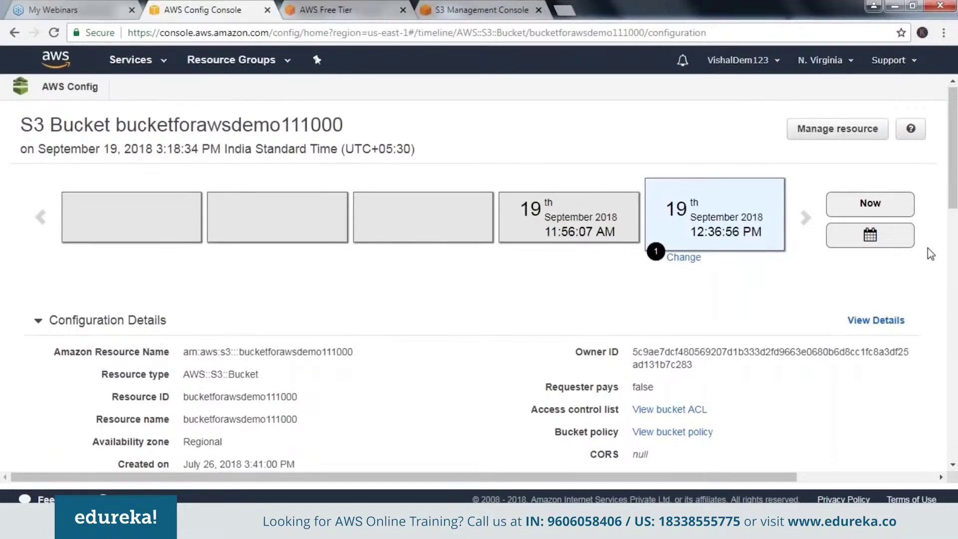
pyautogui.scroll(-4, 928, 252)
pyautogui.scroll(1, 930, 253)
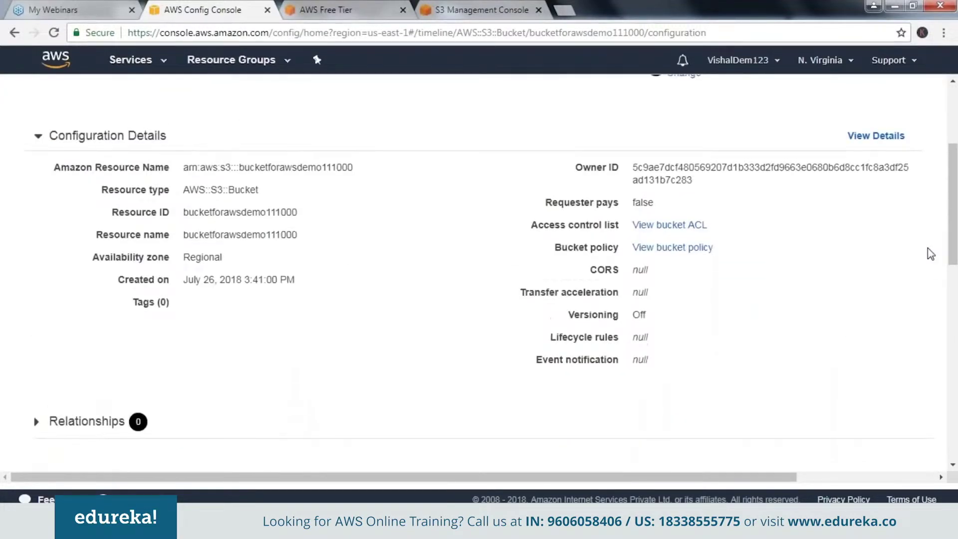
pyautogui.scroll(2, 930, 254)
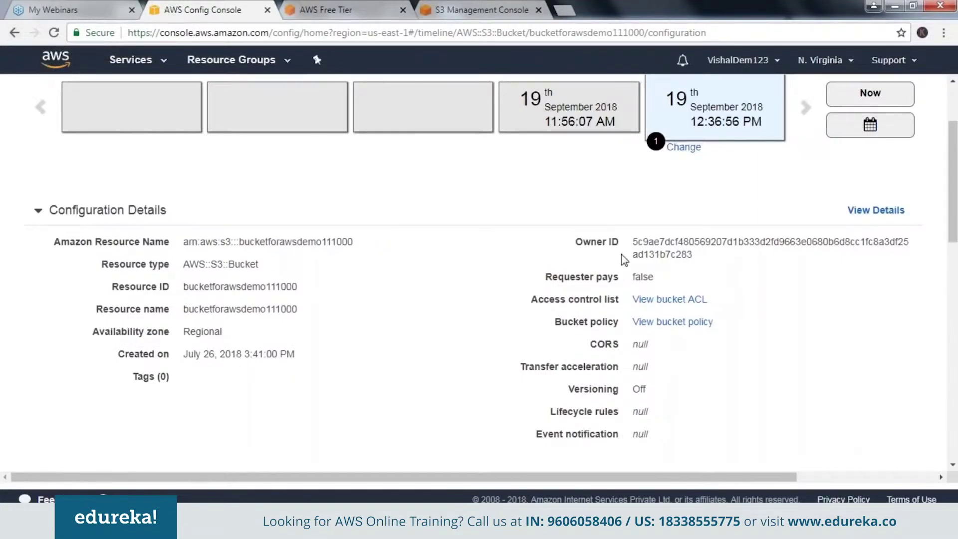
pyautogui.scroll(2, 621, 253)
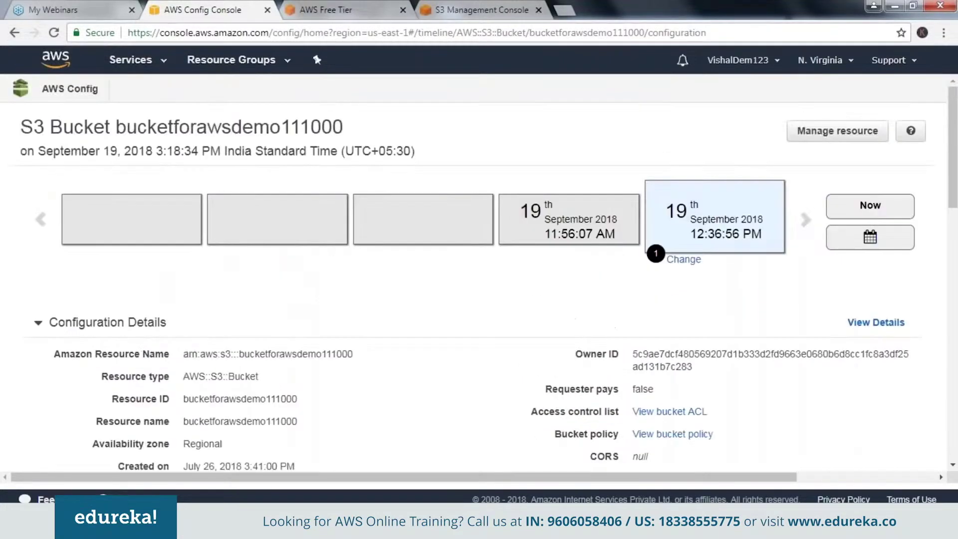
# - Go back to the Config dashboard and reopen the EC2 instance's configuration timeline
pyautogui.click(70, 85)
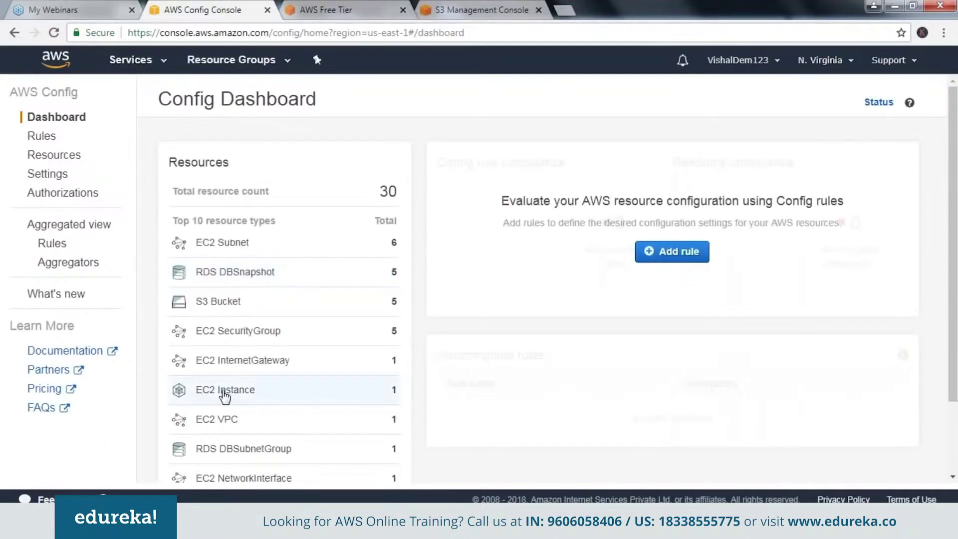
pyautogui.click(225, 392)
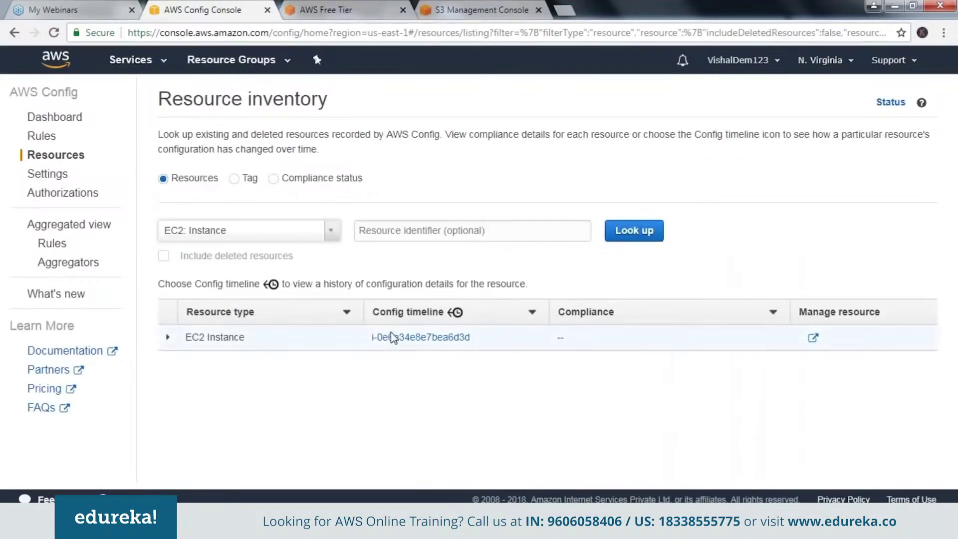
pyautogui.click(394, 339)
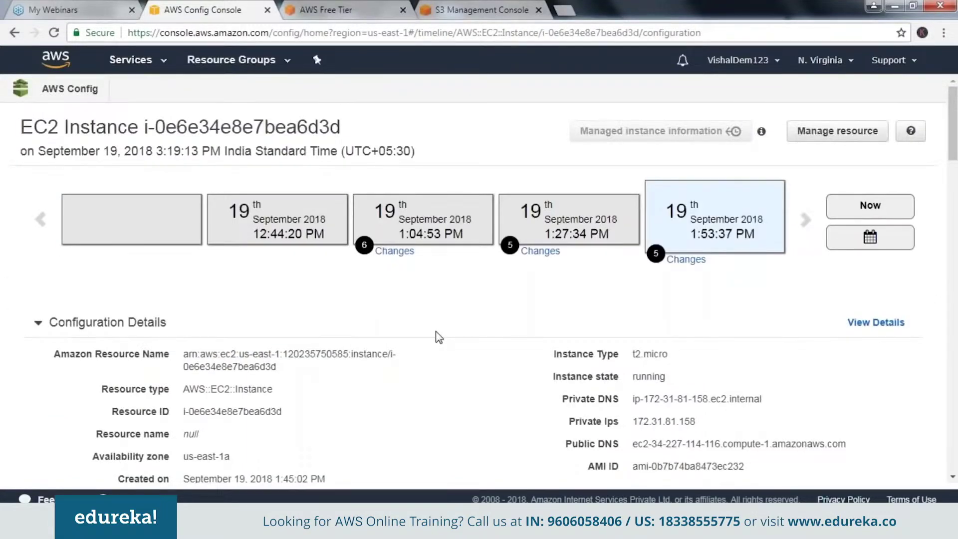
# - Examine the EC2 instance's timeline and configuration details, including its instance state, tags and monitoring
pyautogui.scroll(-1, 438, 337)
pyautogui.scroll(-5, 438, 337)
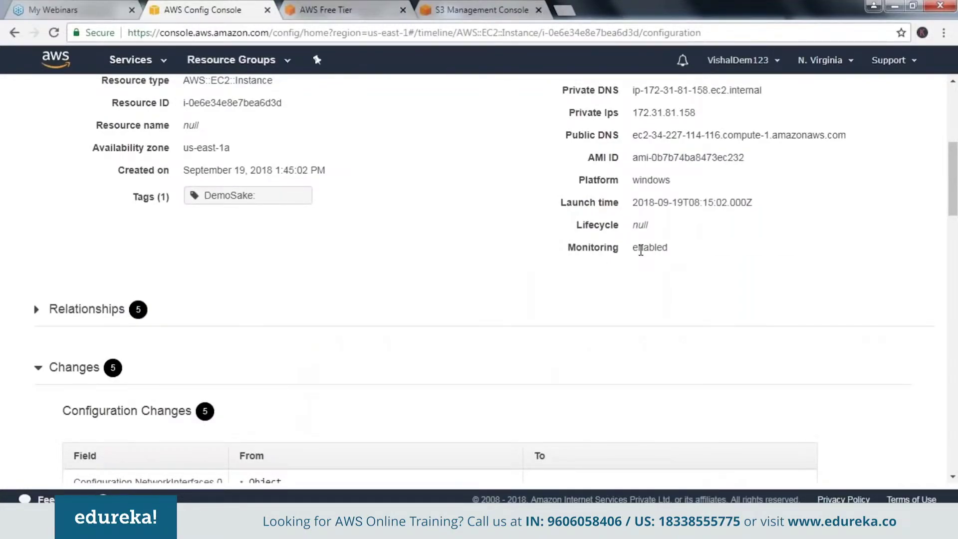
pyautogui.scroll(3, 495, 380)
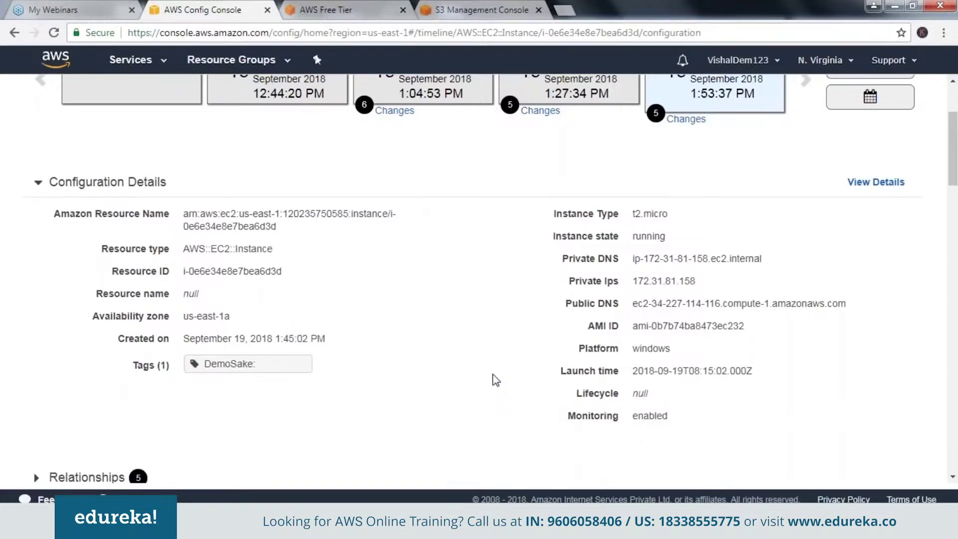
pyautogui.scroll(1, 495, 380)
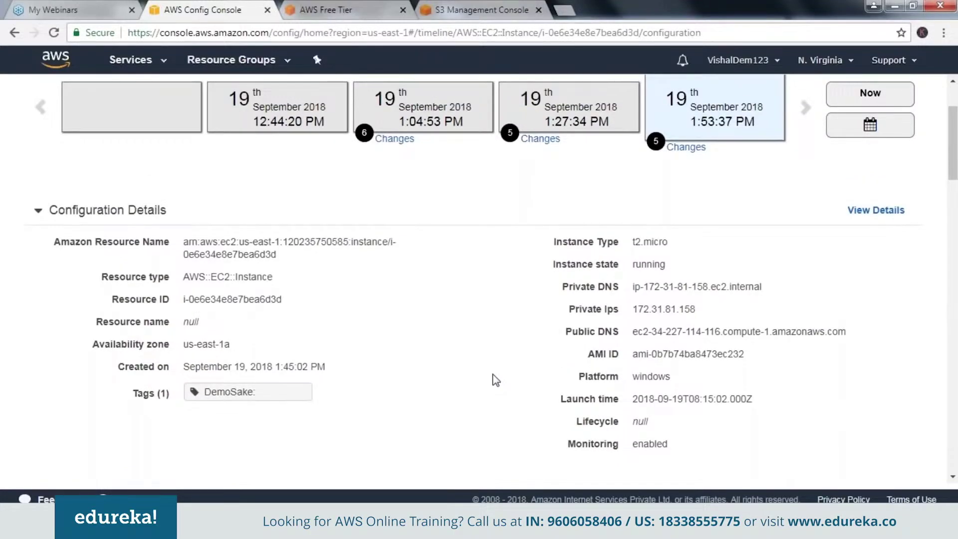
pyautogui.scroll(-1, 495, 380)
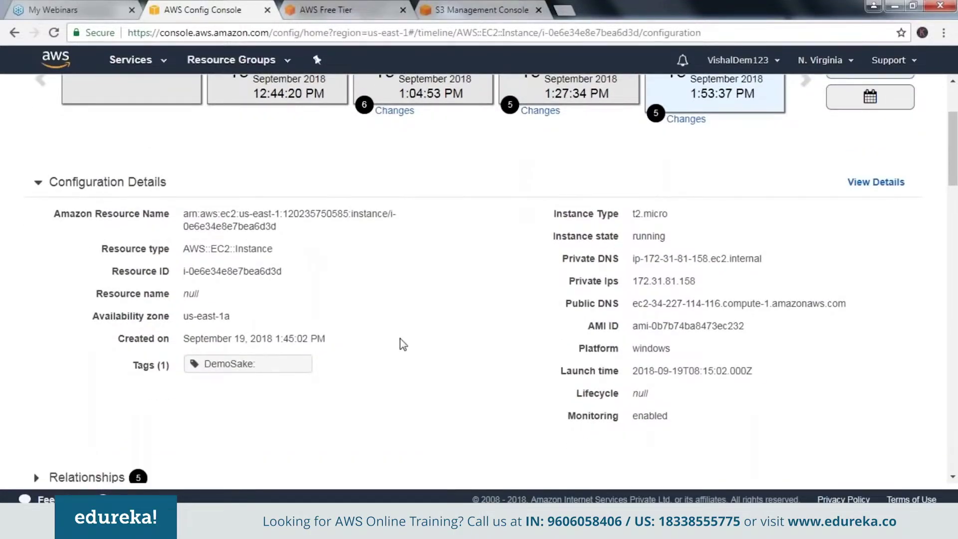
pyautogui.scroll(1, 403, 344)
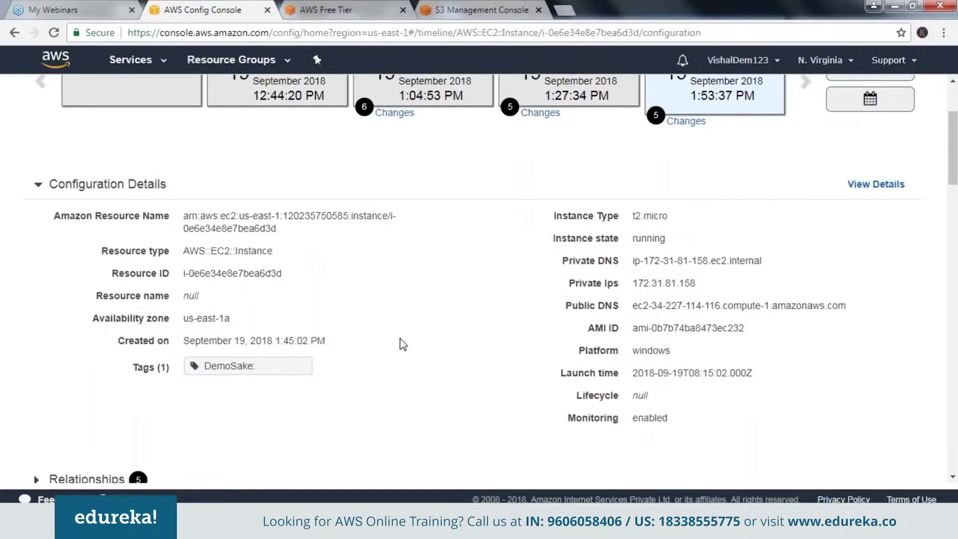
pyautogui.scroll(3, 424, 349)
pyautogui.scroll(-1, 453, 357)
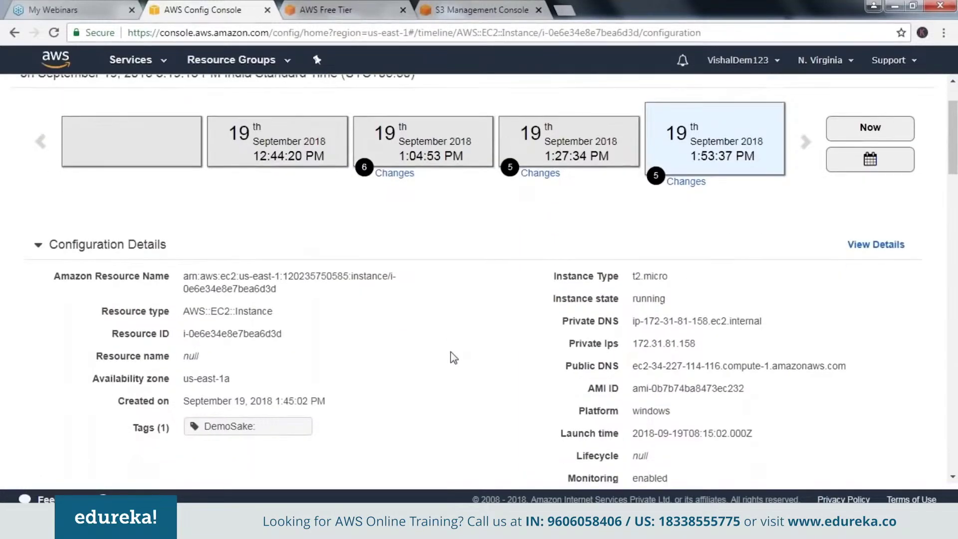
pyautogui.scroll(3, 453, 358)
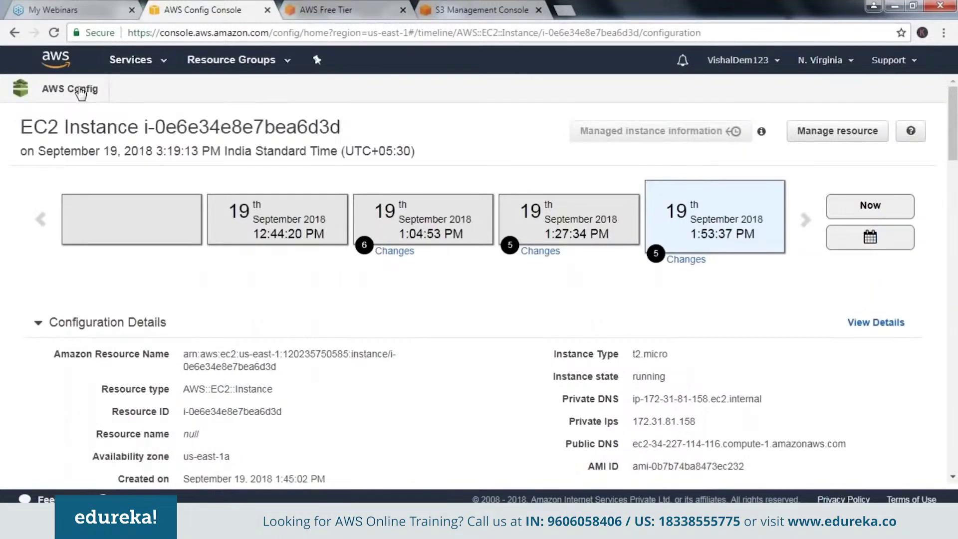
# - Open the EC2 instances list and review the CloudWatch Monitoring actions available for the selected instance
pyautogui.click(123, 63)
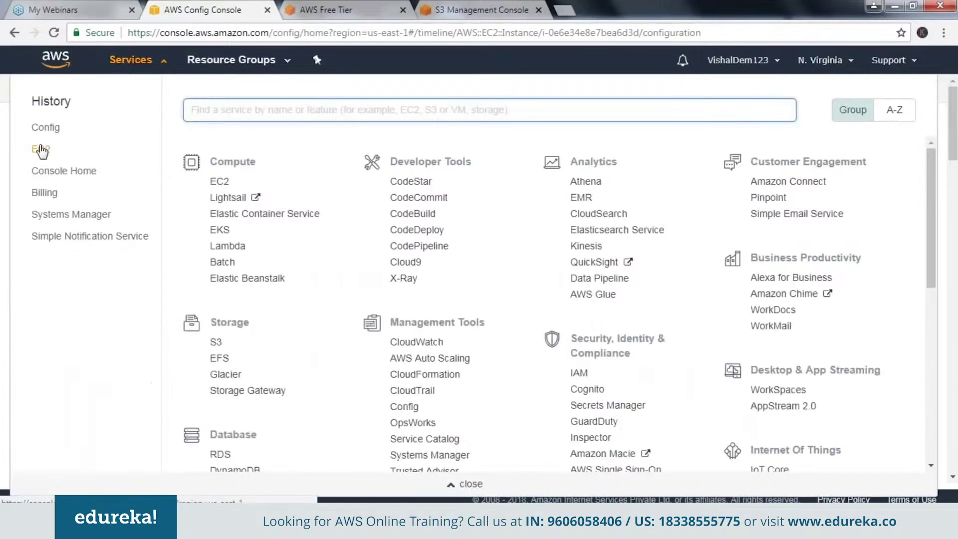
pyautogui.click(40, 149)
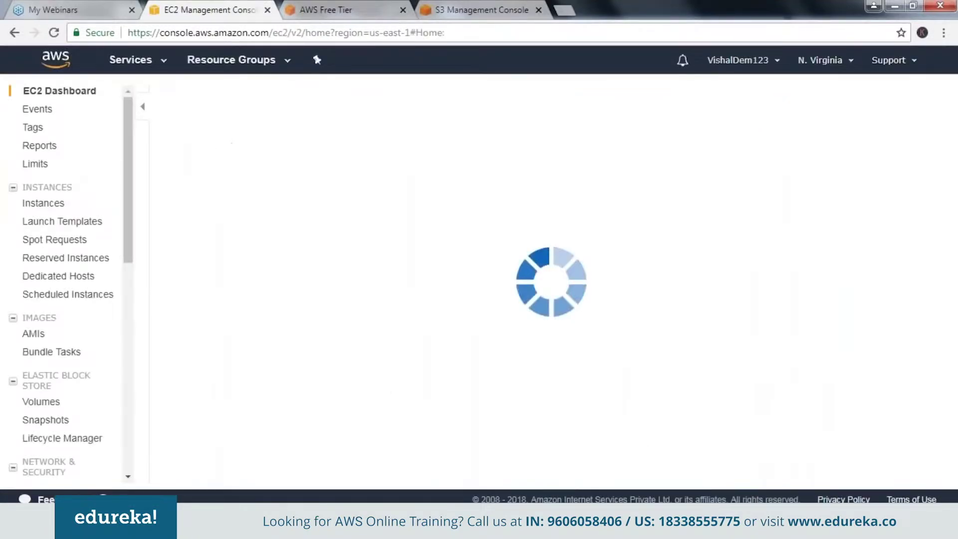
pyautogui.click(43, 203)
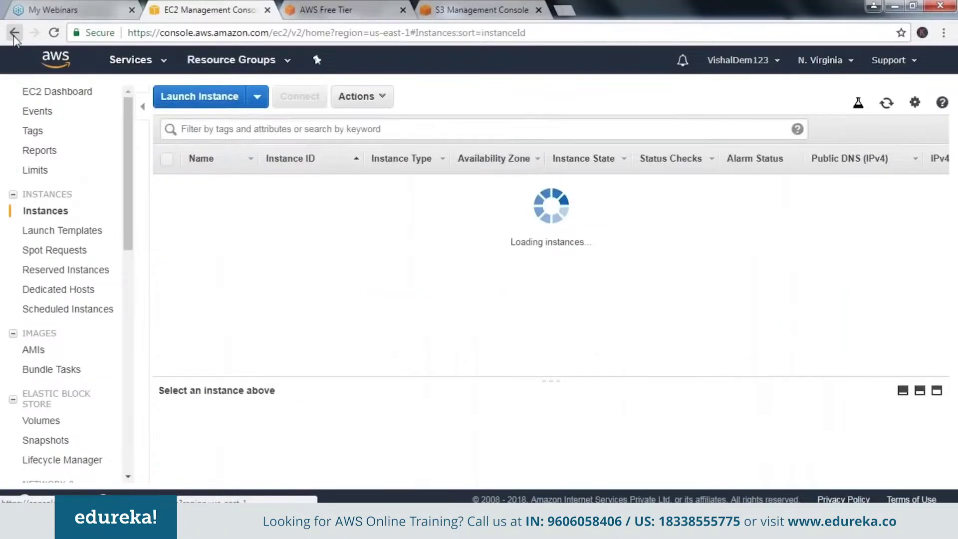
pyautogui.click(375, 99)
pyautogui.moveTo(429, 239)
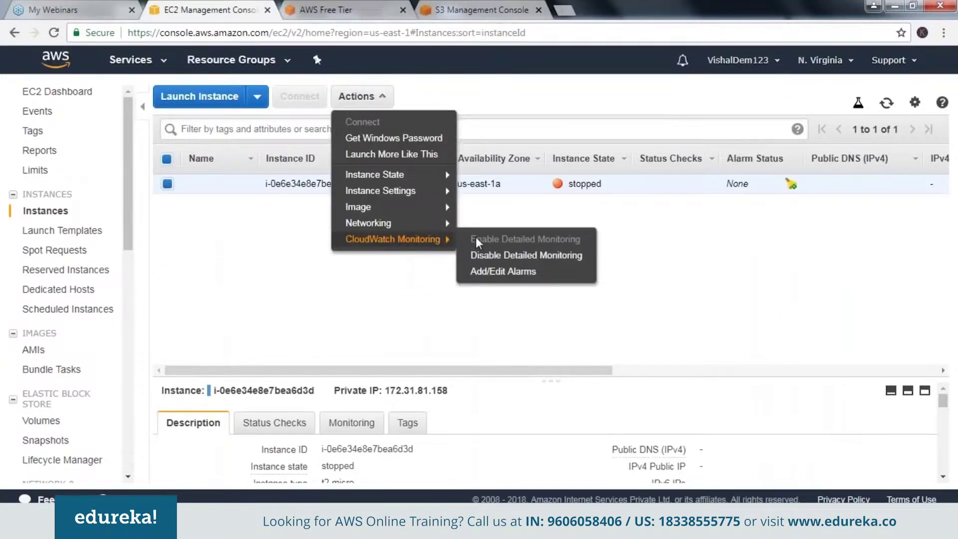
pyautogui.click(312, 319)
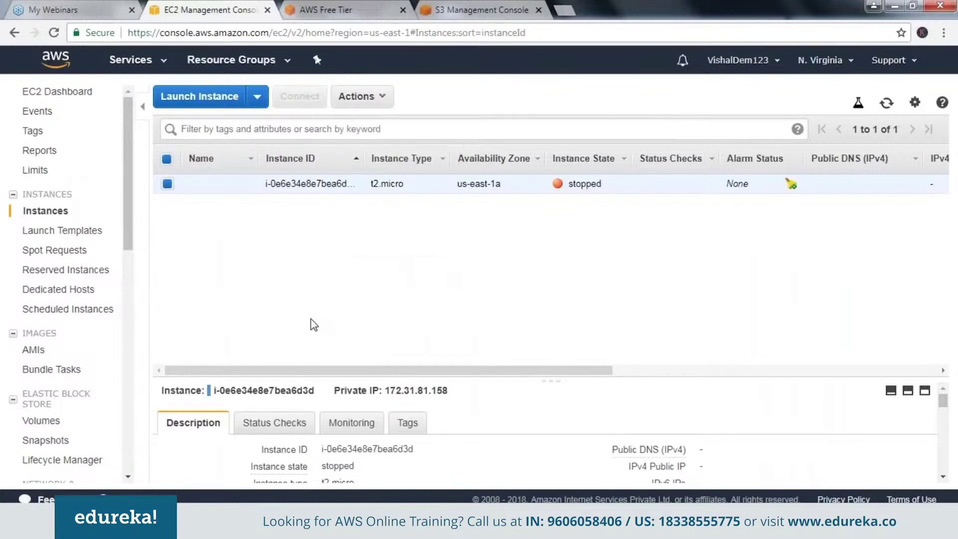
# - Return to the Config dashboard and open the EC2 instance's configuration timeline
pyautogui.click(344, 7)
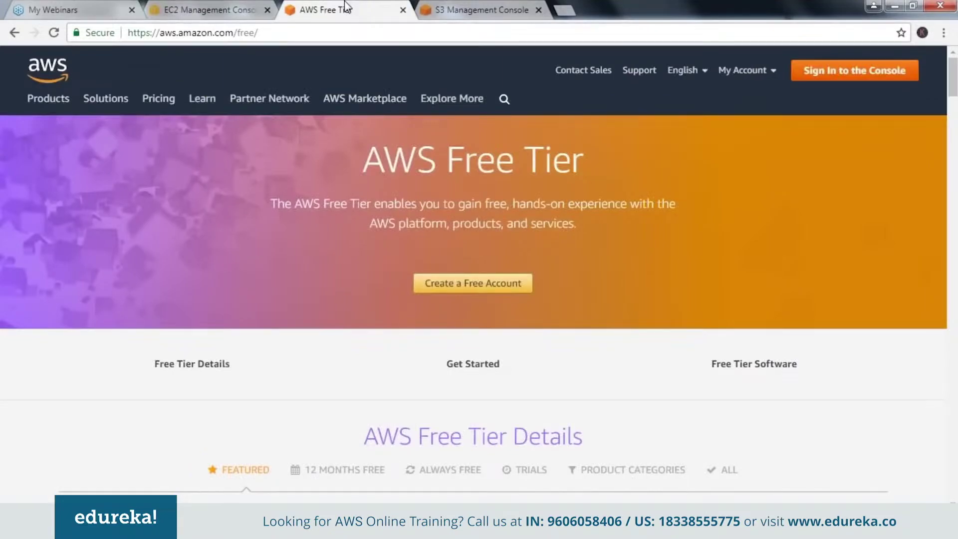
pyautogui.click(209, 9)
pyautogui.click(130, 59)
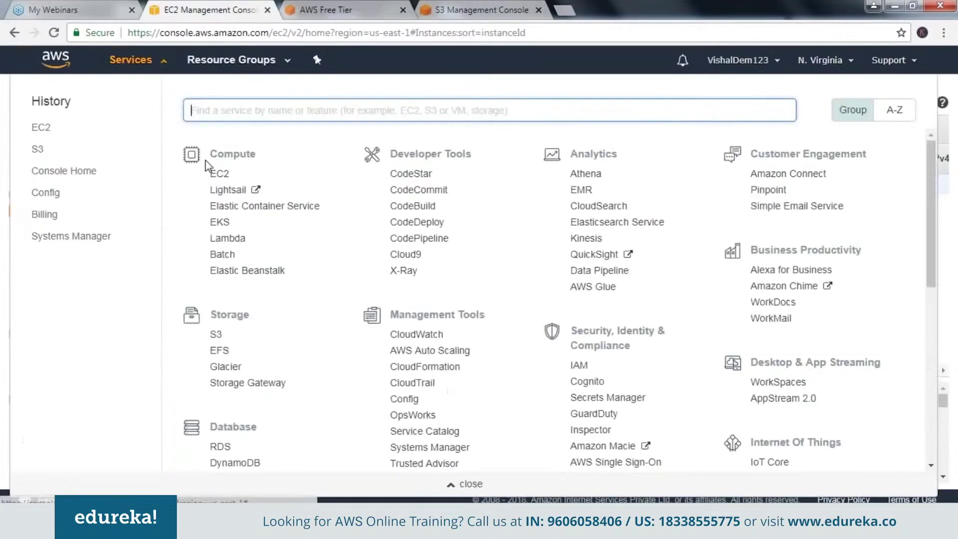
pyautogui.click(44, 193)
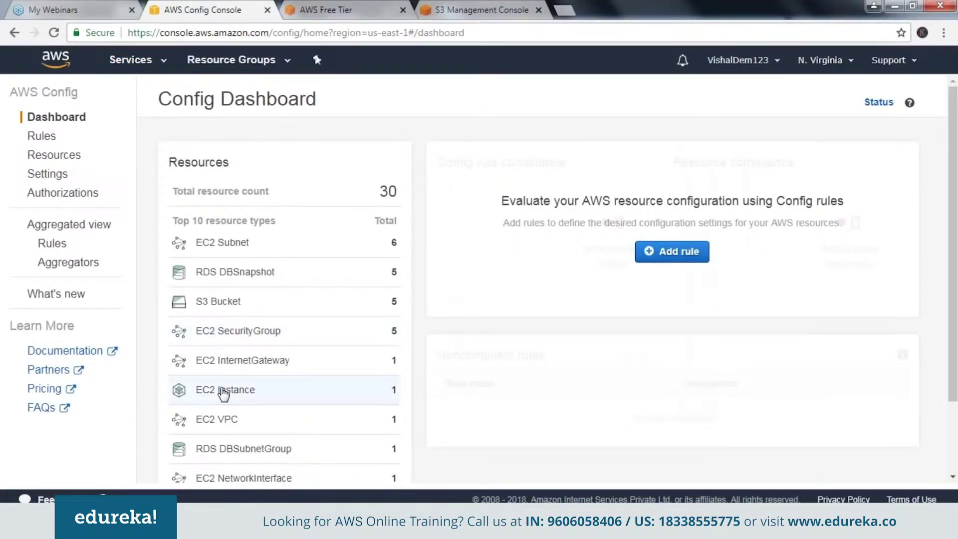
pyautogui.click(223, 393)
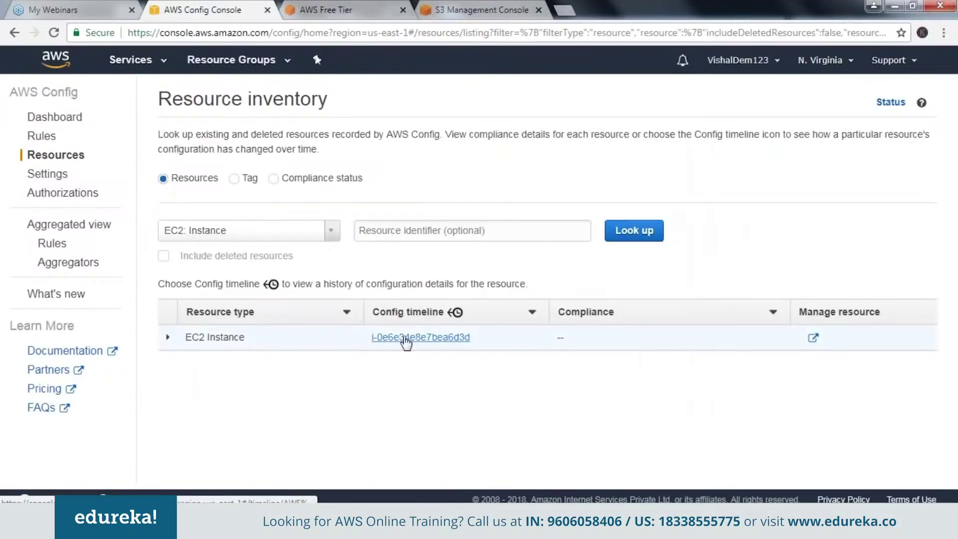
pyautogui.click(406, 338)
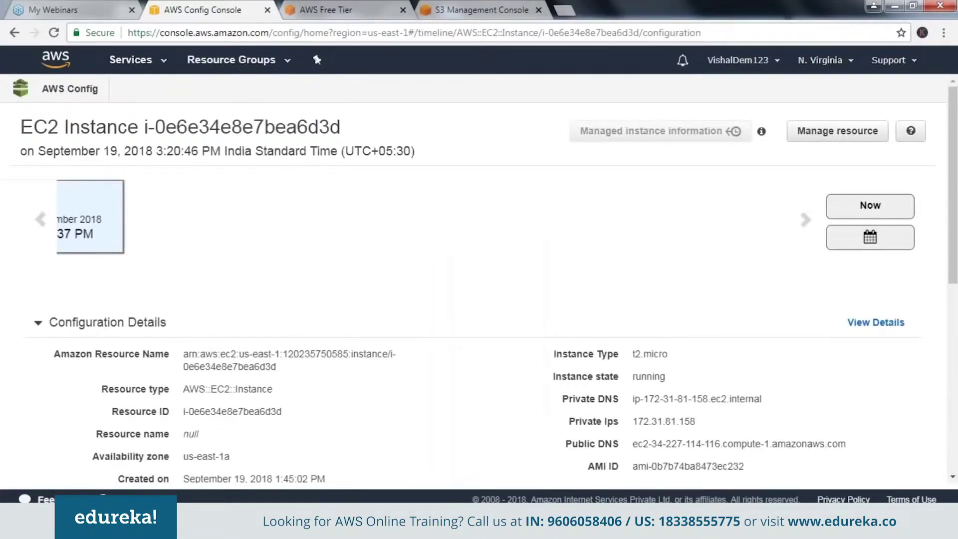
# - Go back to the resource inventory, preview the Compliance status and Tag lookup modes, and restore the Resources mode
pyautogui.click(15, 32)
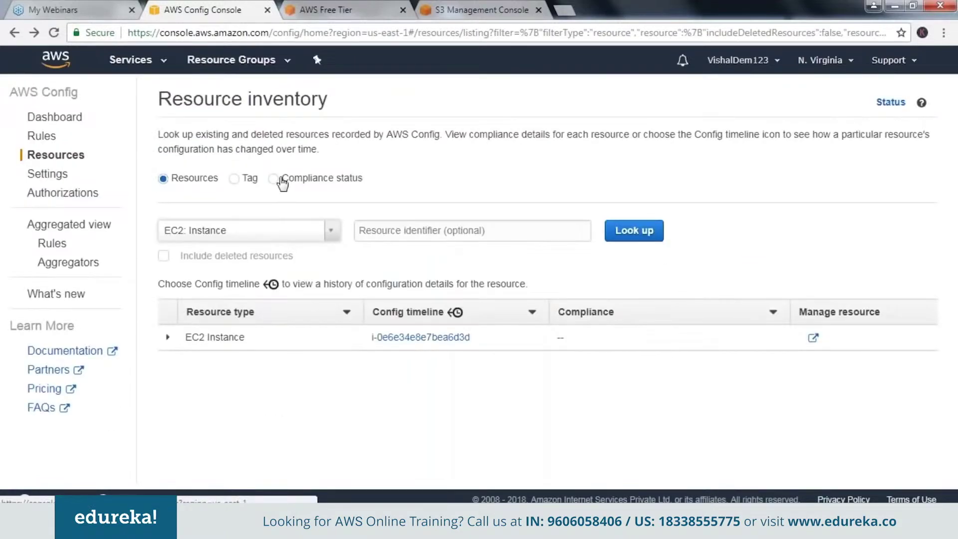
pyautogui.click(273, 178)
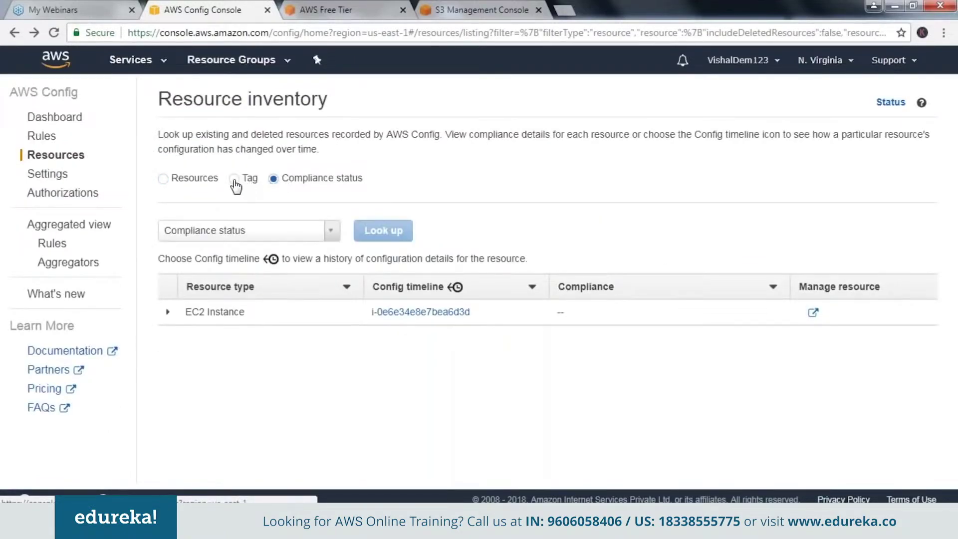
pyautogui.click(233, 179)
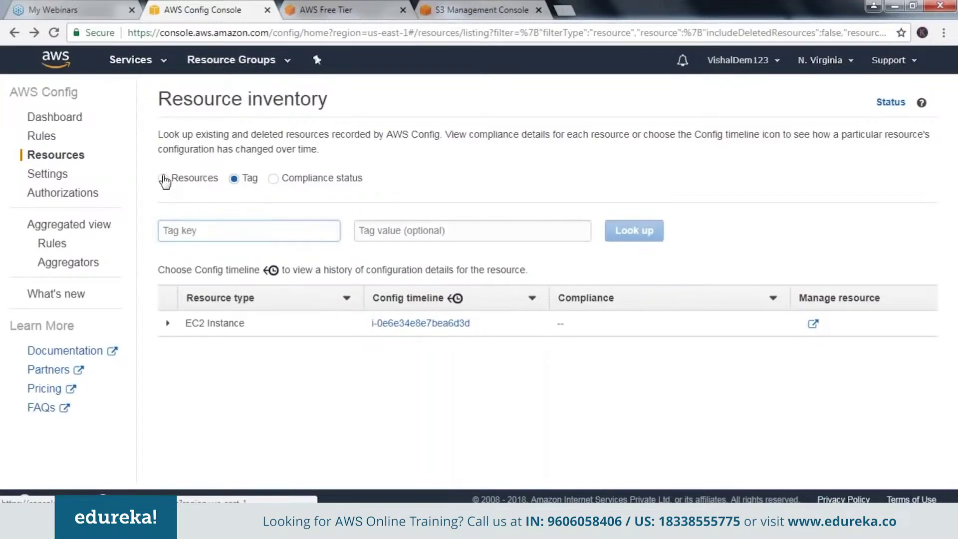
pyautogui.click(164, 179)
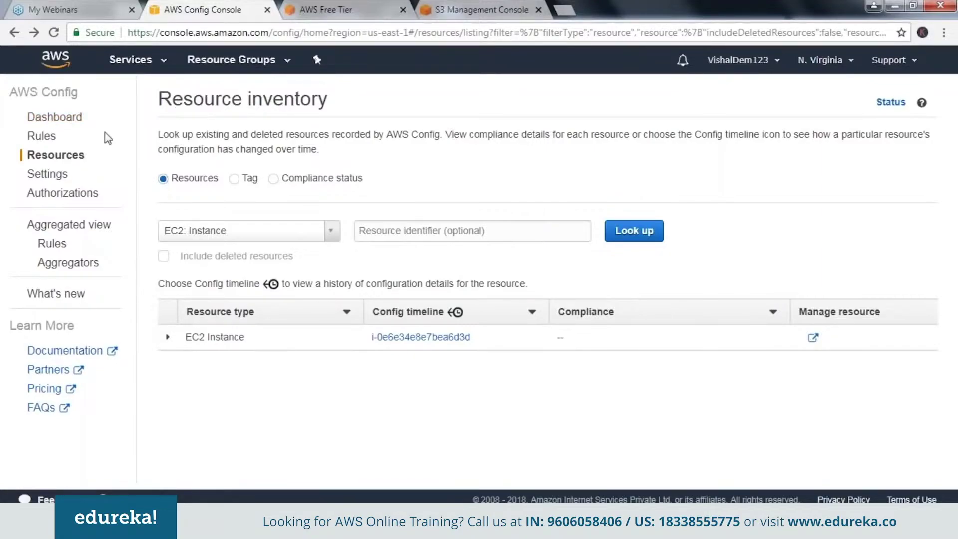
# - Reopen the EC2 instance's configuration timeline and read the note about its managed instance information
pyautogui.click(421, 337)
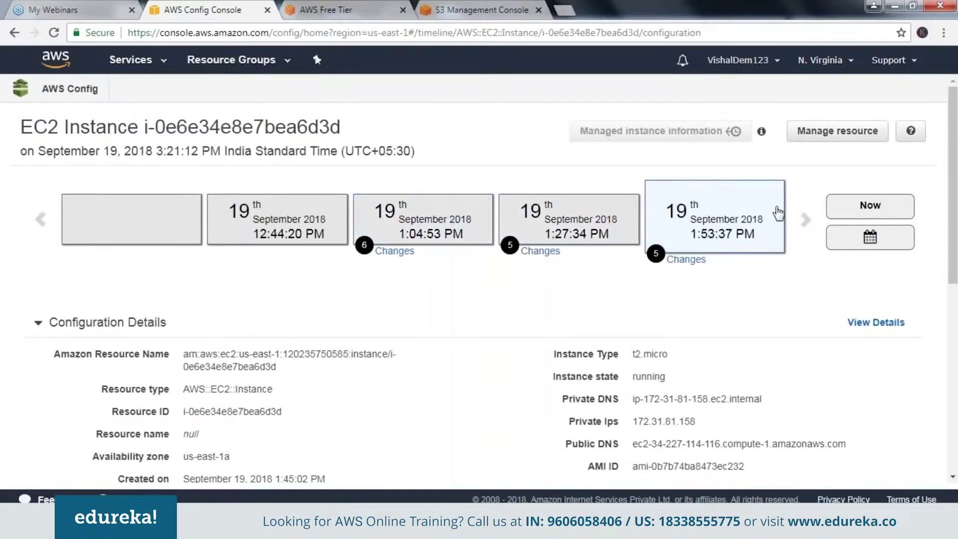
pyautogui.click(761, 133)
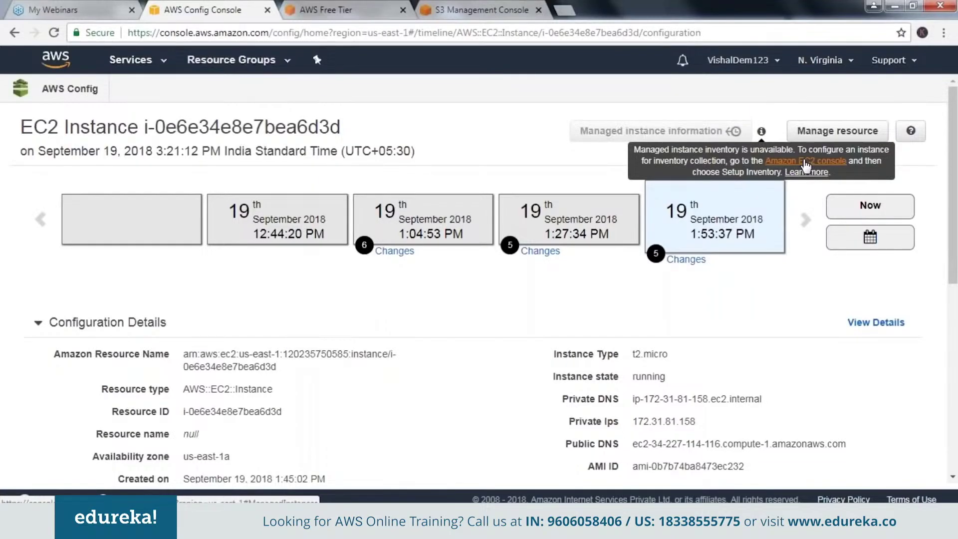
# - Search the AWS services for "aws mana", clear the added term and open Systems Manager
pyautogui.click(146, 63)
pyautogui.write('aws')
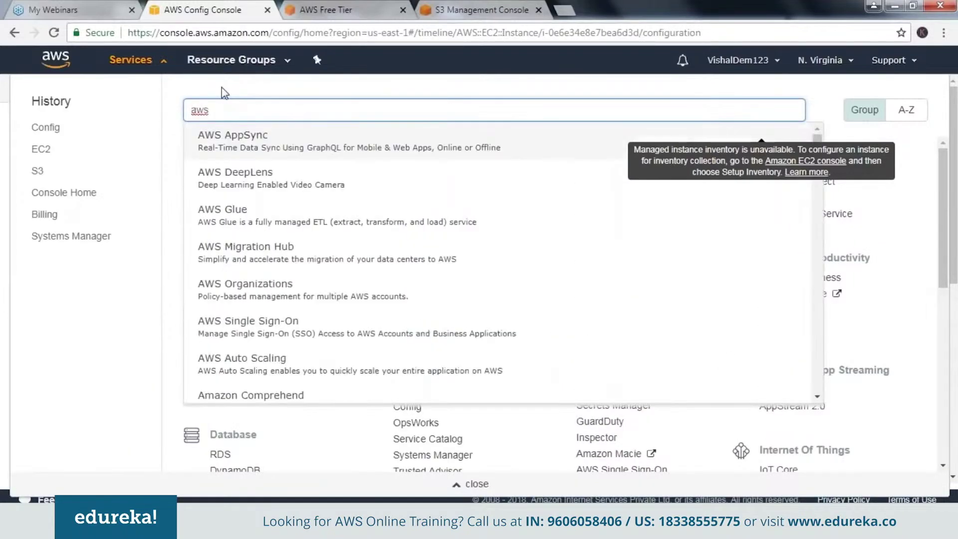
pyautogui.write(' mana')
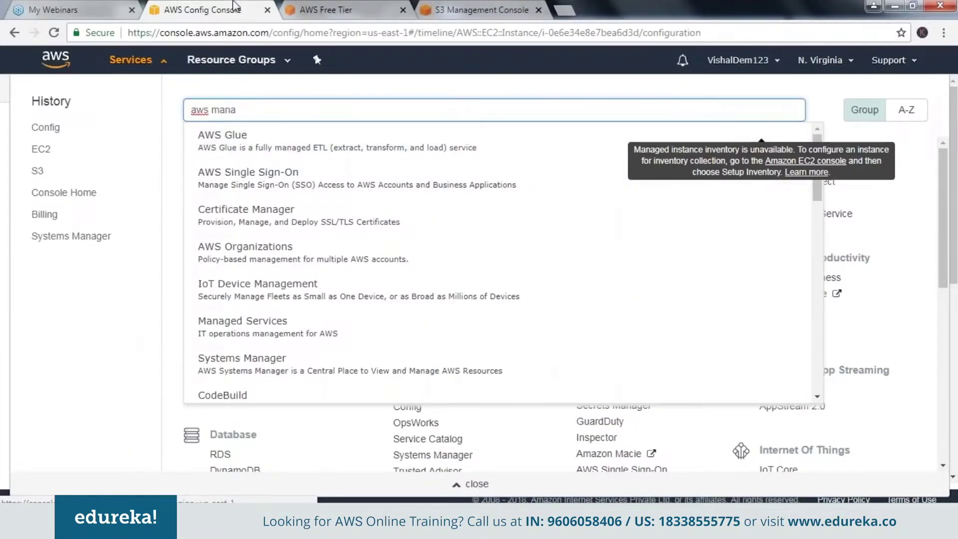
pyautogui.press('BackSpace')
pyautogui.press('BackSpace')
pyautogui.press('BackSpace')
pyautogui.press('BackSpace')
pyautogui.press('BackSpace')
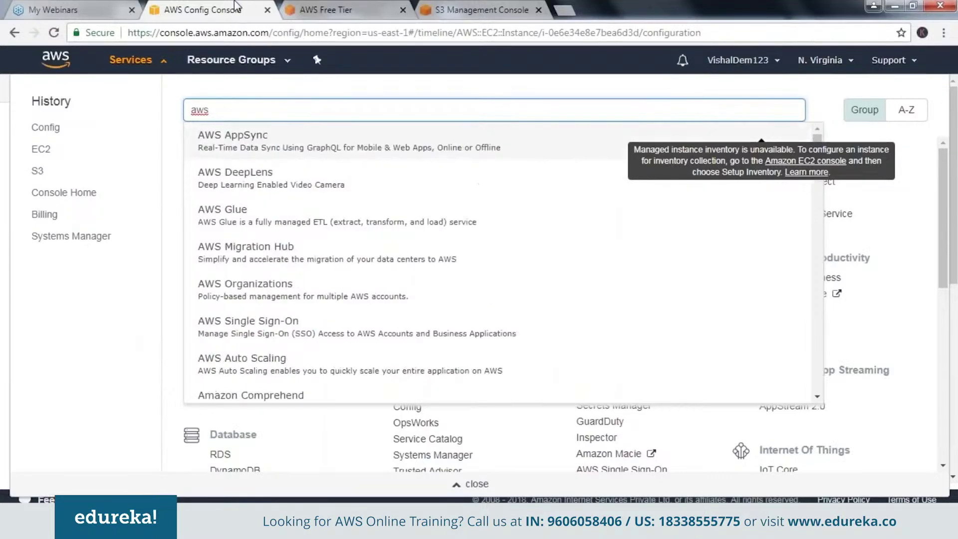
pyautogui.click(71, 236)
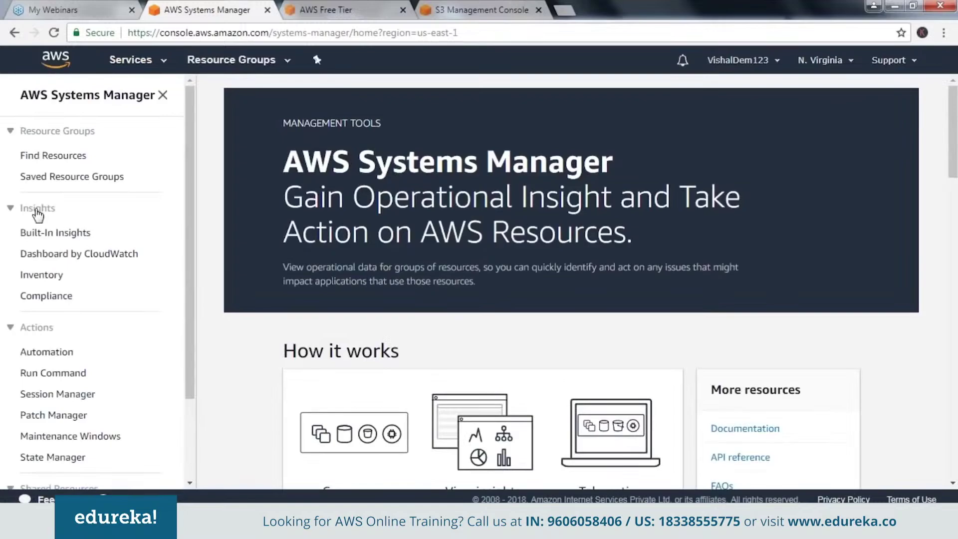
# - Go to Inventory under Insights in Systems Manager and open the Setup Inventory form
pyautogui.click(36, 211)
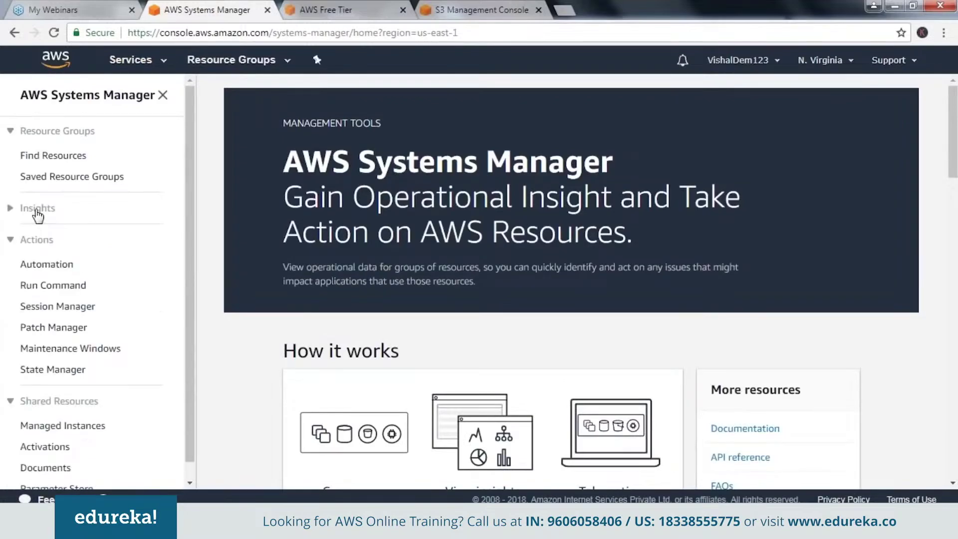
pyautogui.click(38, 213)
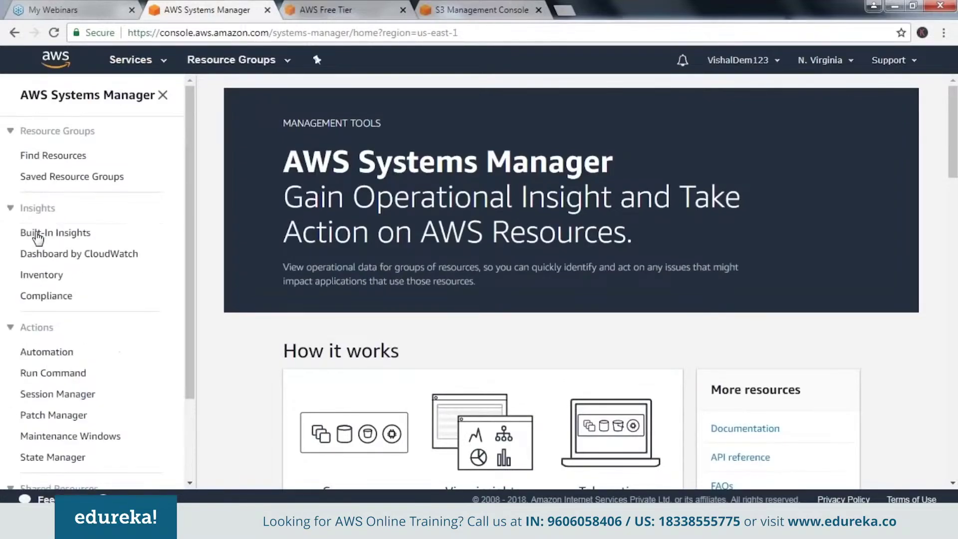
pyautogui.click(33, 278)
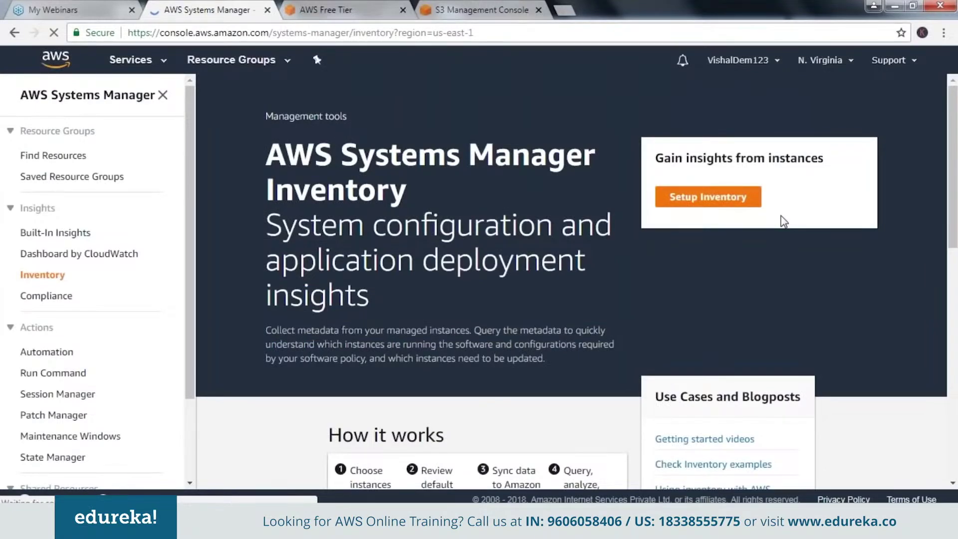
pyautogui.click(725, 204)
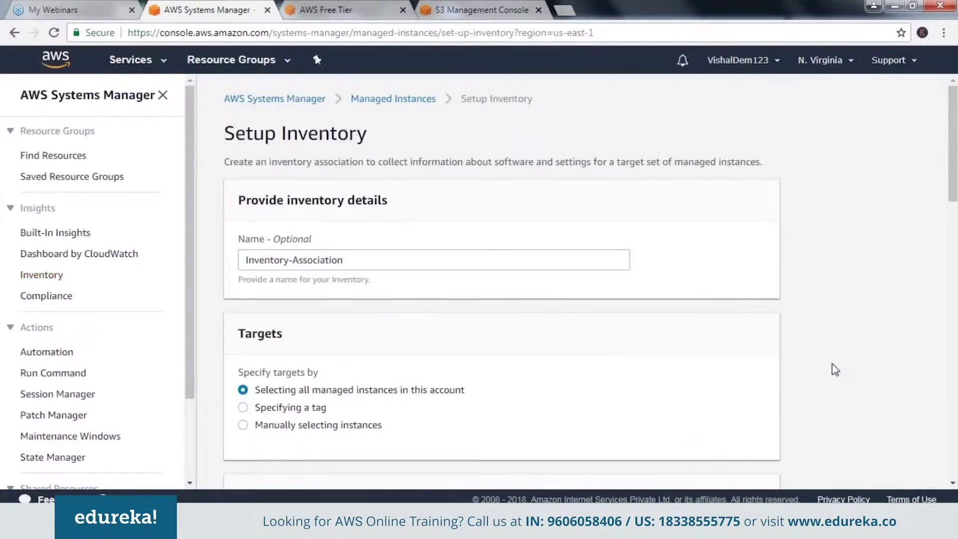
# - Examine the Setup Inventory form, including its targets, collection schedule, parameters and advanced options
pyautogui.scroll(-1, 834, 370)
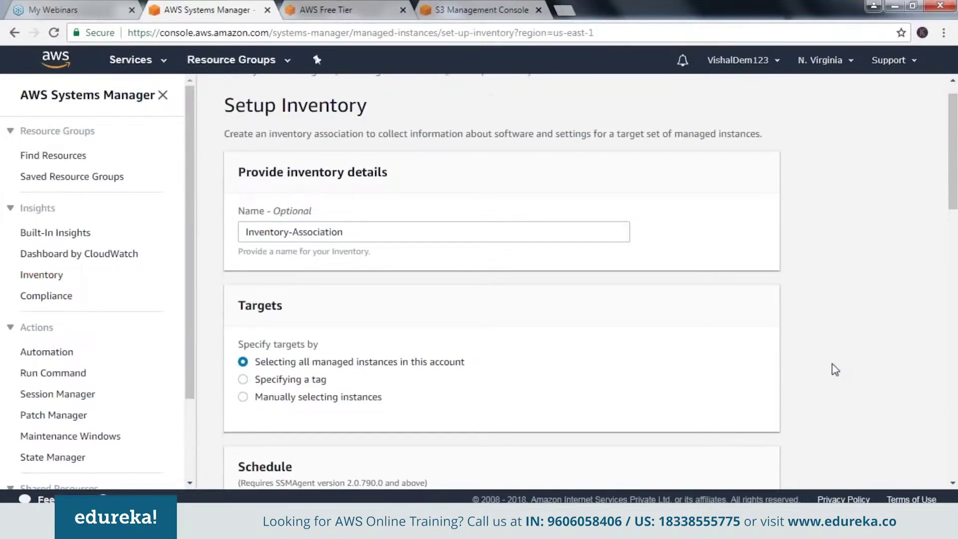
pyautogui.scroll(-6, 835, 370)
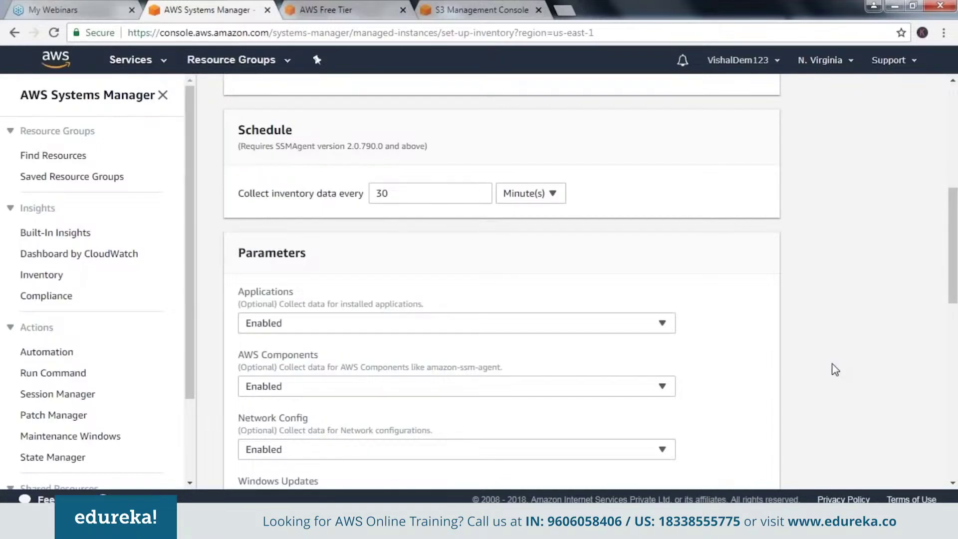
pyautogui.scroll(-1, 835, 370)
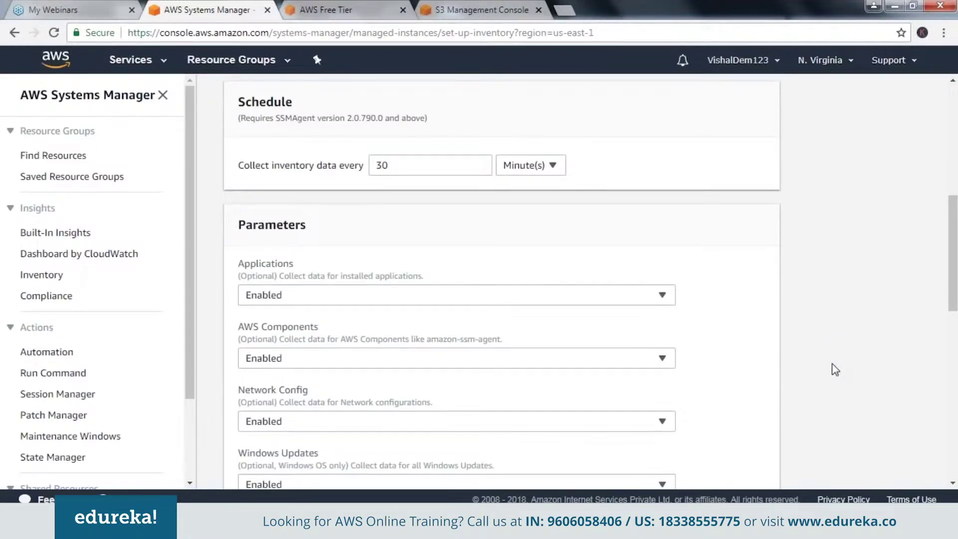
pyautogui.scroll(-2, 835, 369)
pyautogui.scroll(4, 835, 370)
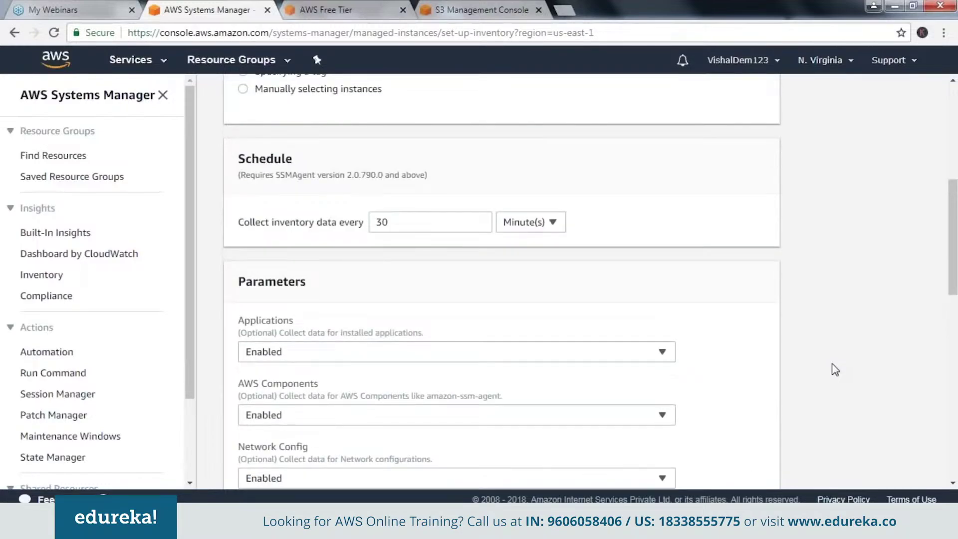
pyautogui.scroll(-4, 834, 370)
pyautogui.scroll(1, 835, 370)
pyautogui.scroll(1, 835, 369)
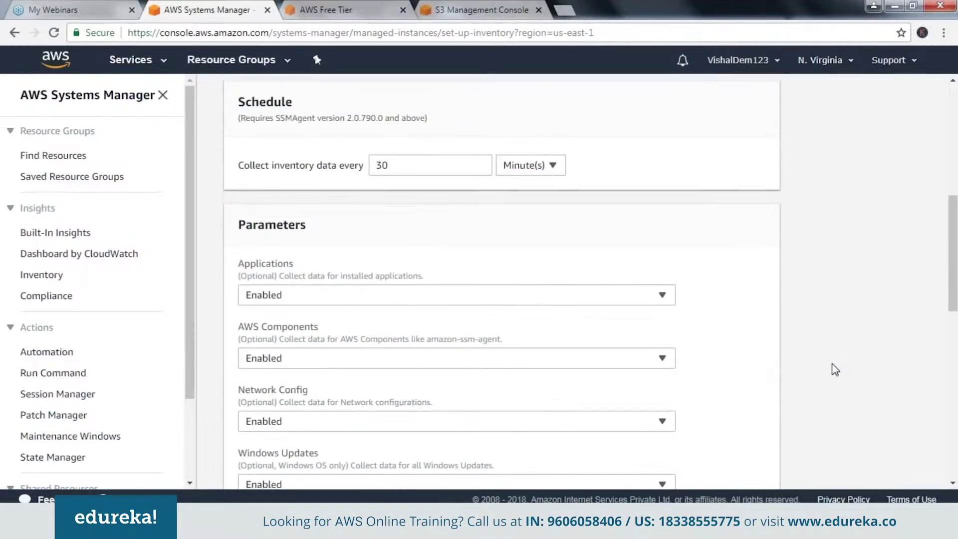
pyautogui.scroll(2, 835, 369)
pyautogui.scroll(-4, 835, 370)
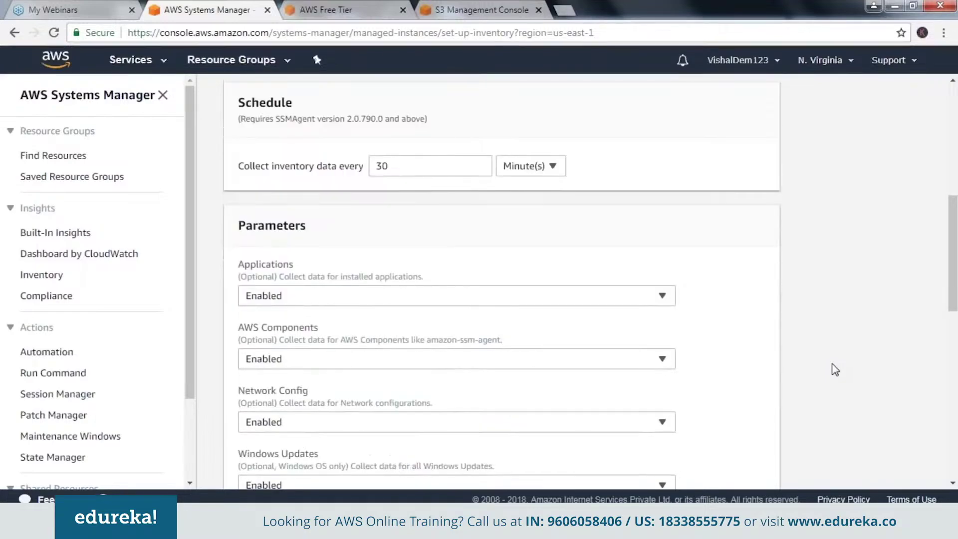
pyautogui.scroll(-14, 835, 370)
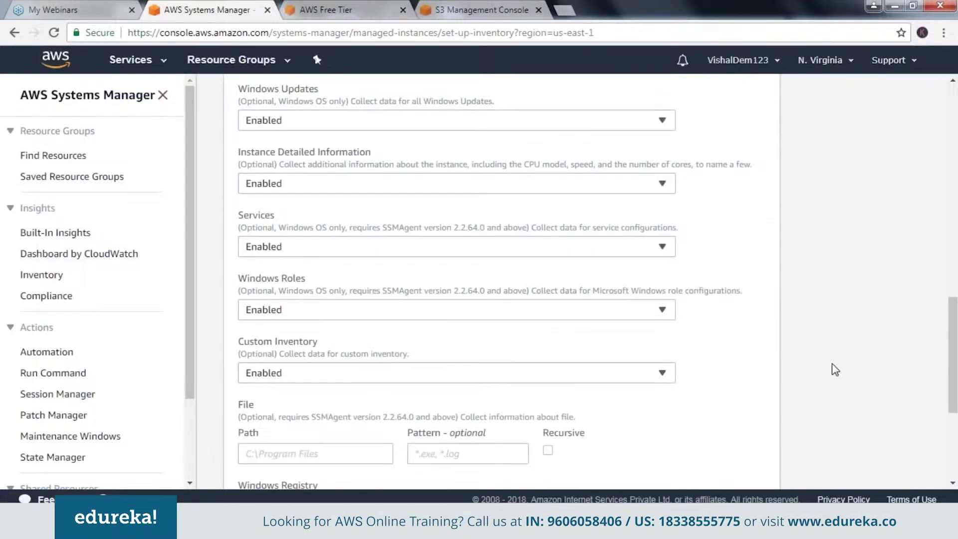
pyautogui.scroll(-8, 835, 369)
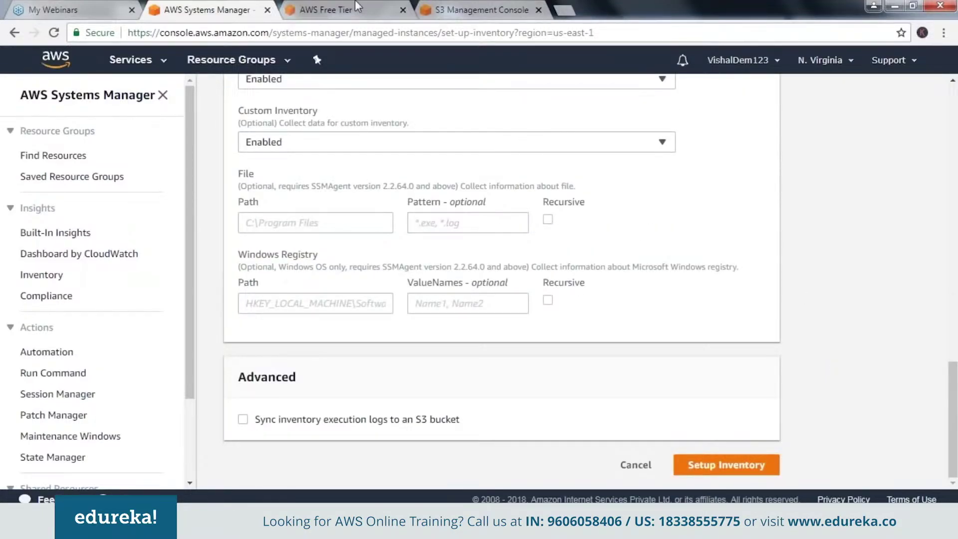
pyautogui.click(480, 8)
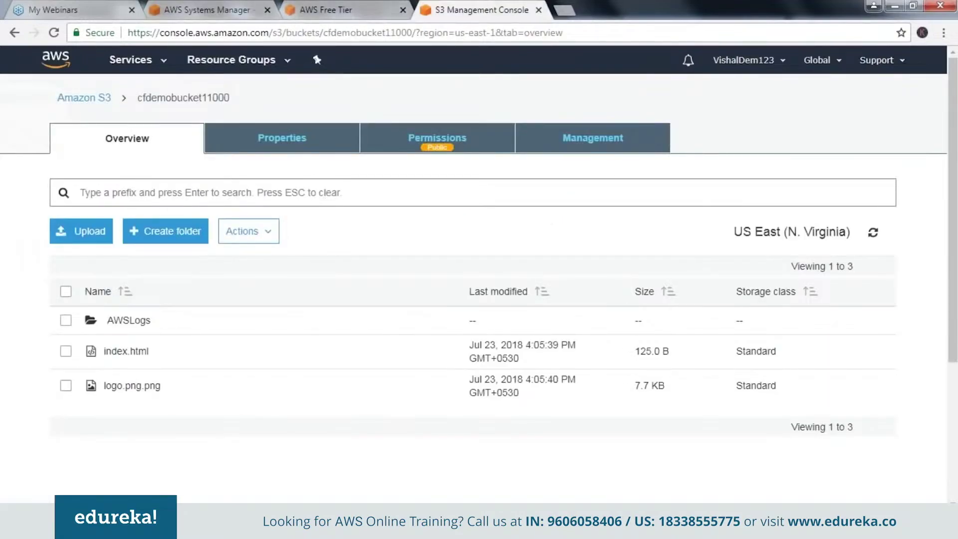
pyautogui.click(197, 8)
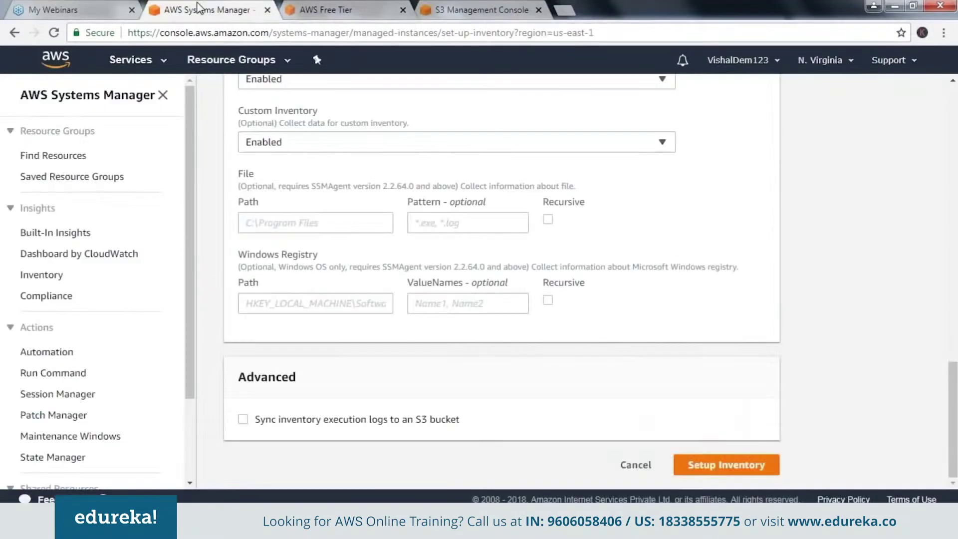
# - Search the AWS services for "sns", open Simple Notification Service and show its list of topics
pyautogui.click(145, 65)
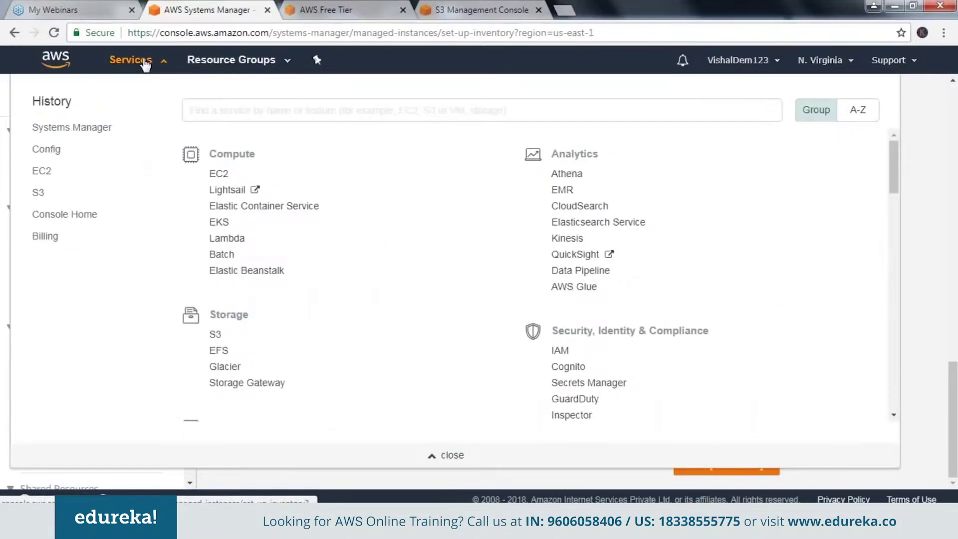
pyautogui.click(278, 100)
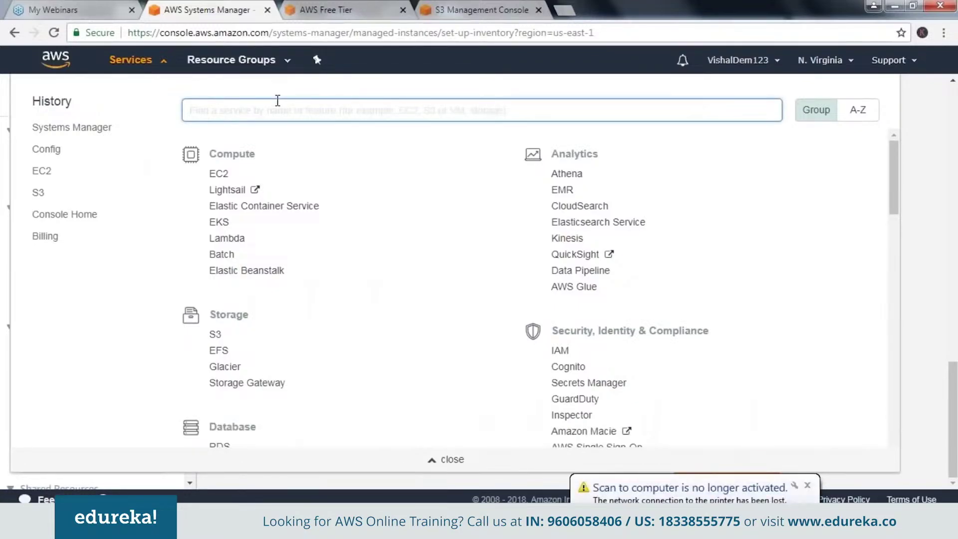
pyautogui.write('sns')
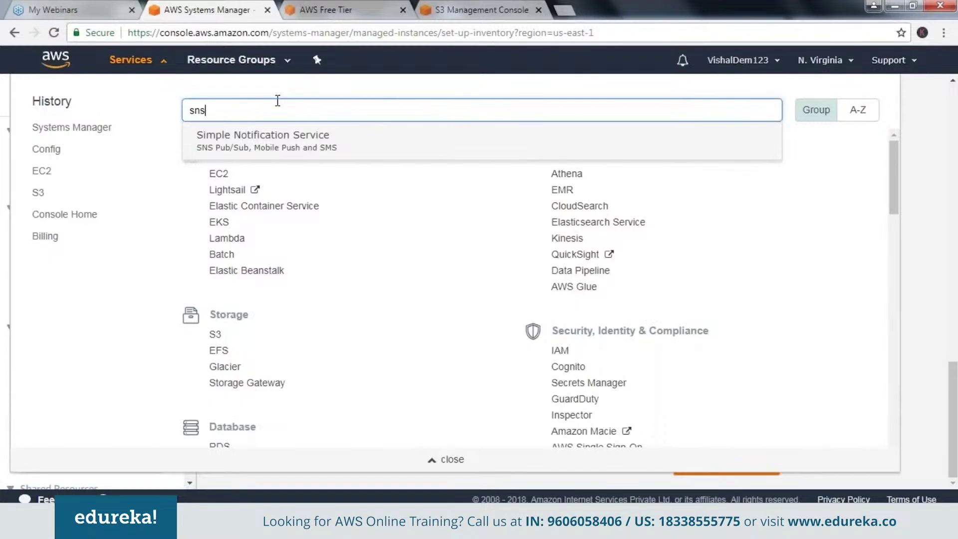
pyautogui.press('Return')
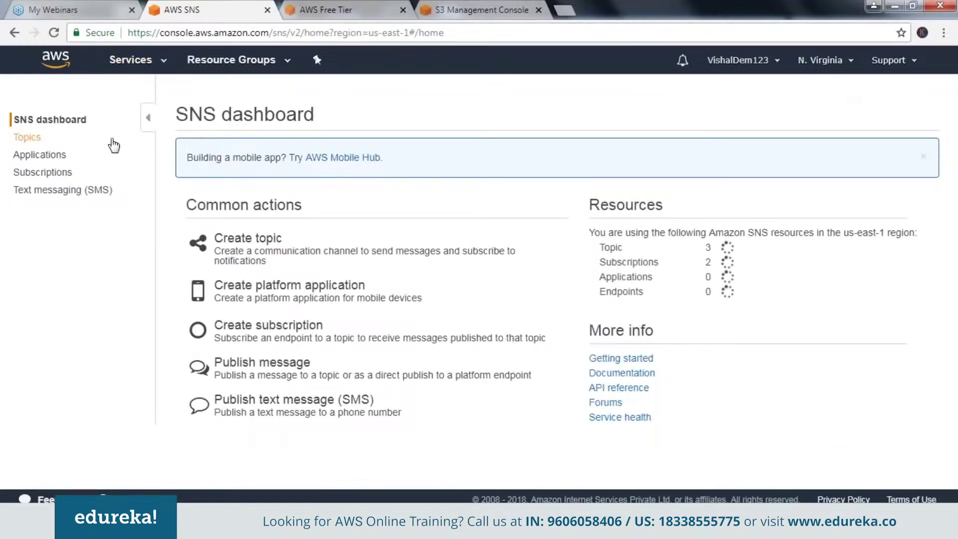
pyautogui.click(25, 142)
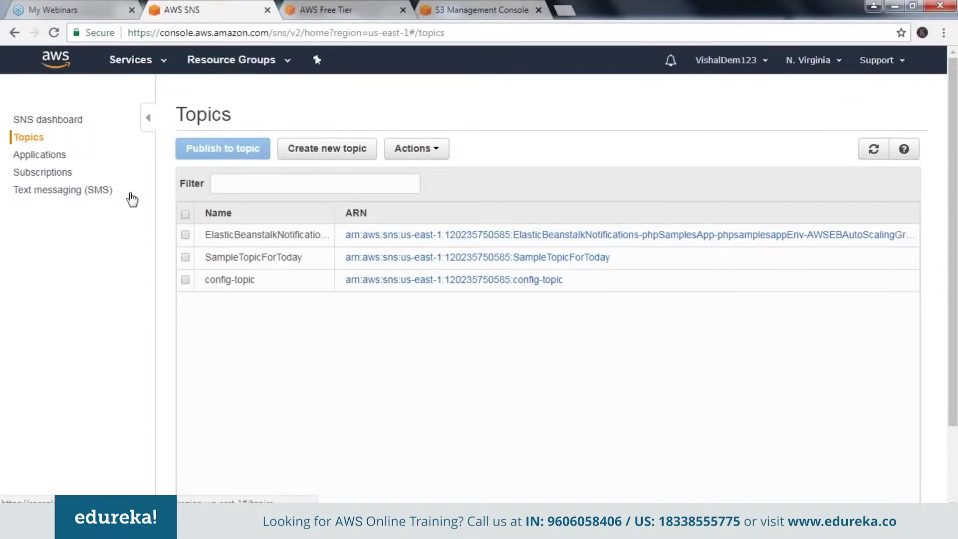
# - Select SampleTopicForToday, view its topic details and subscriptions, and return to the list of topics
pyautogui.click(186, 257)
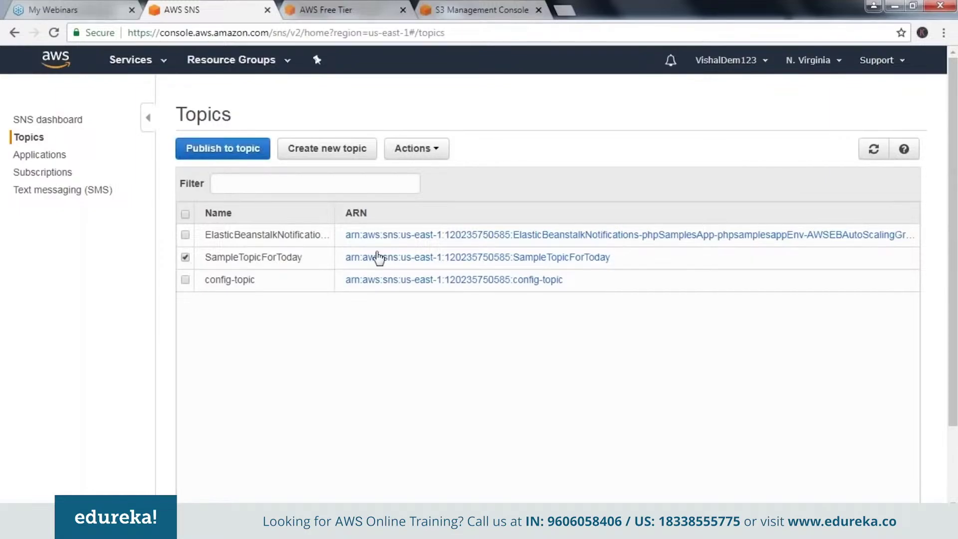
pyautogui.click(411, 258)
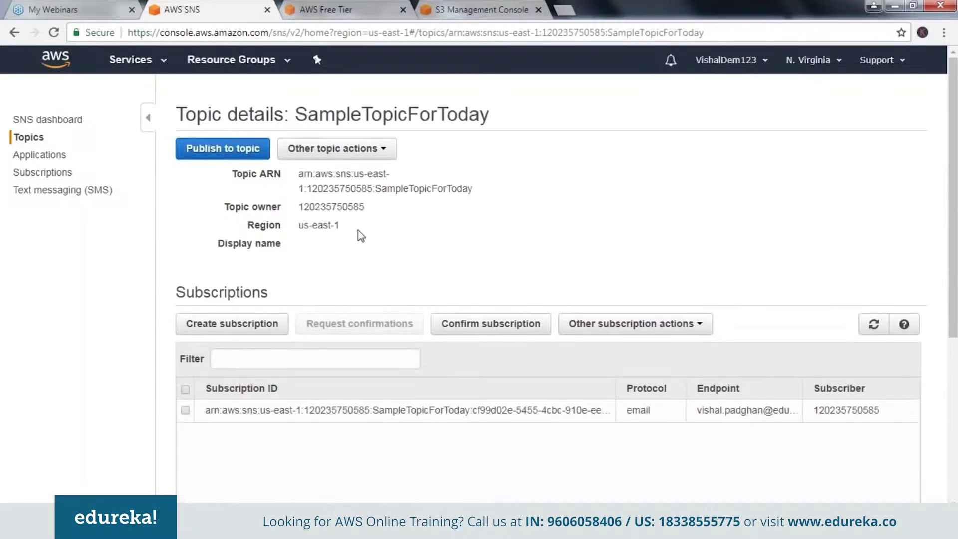
pyautogui.click(15, 33)
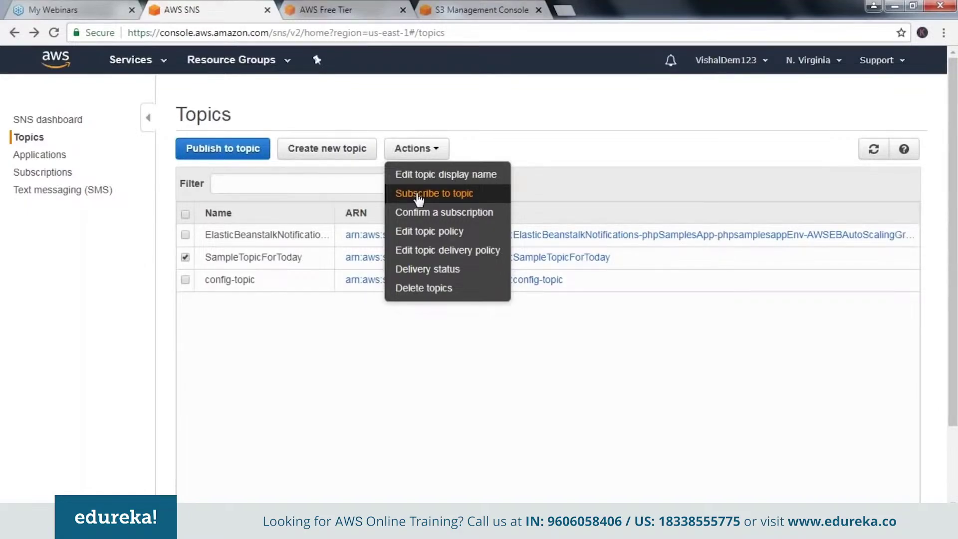
# - Fill in a new subscription to SampleTopicForToday with the Email protocol and the subscriber's email address as endpoint, and cancel it
pyautogui.click(418, 195)
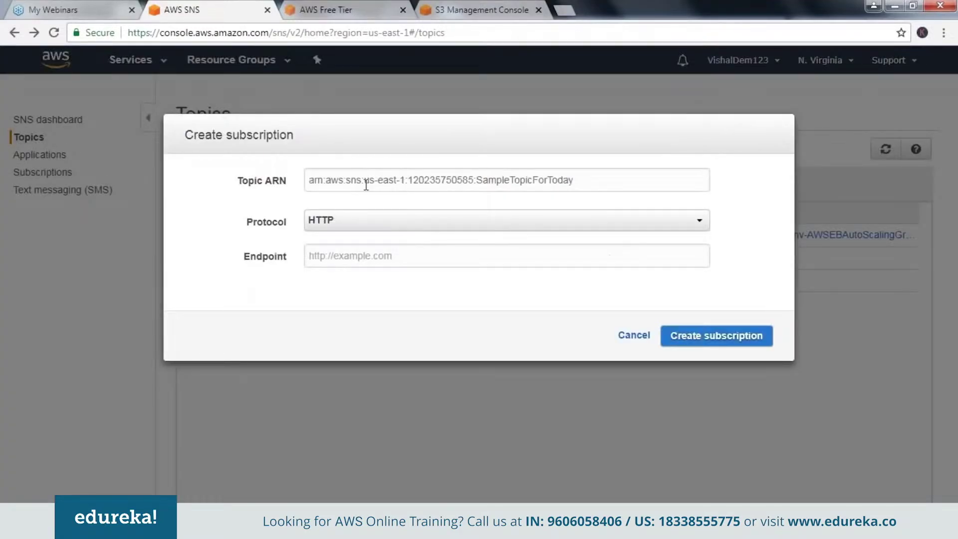
pyautogui.click(359, 222)
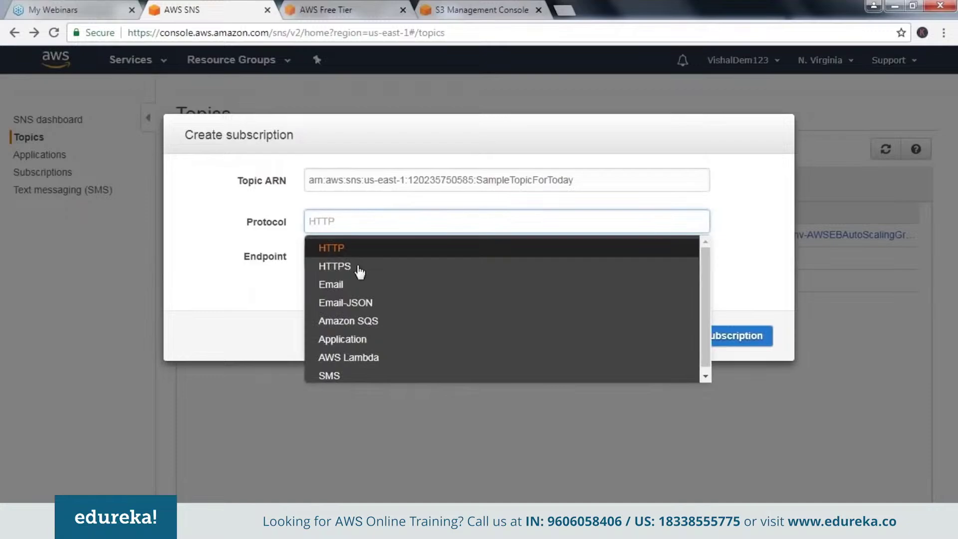
pyautogui.click(338, 284)
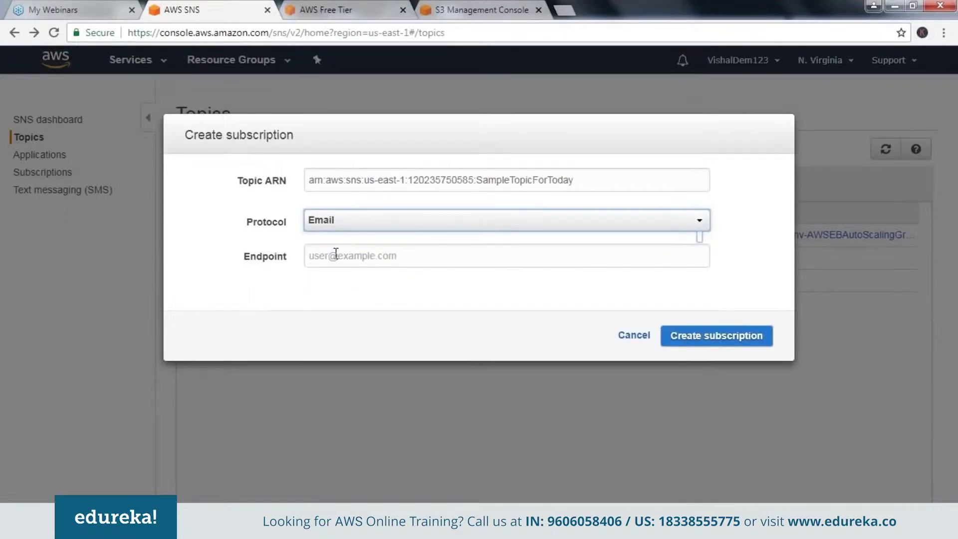
pyautogui.click(336, 260)
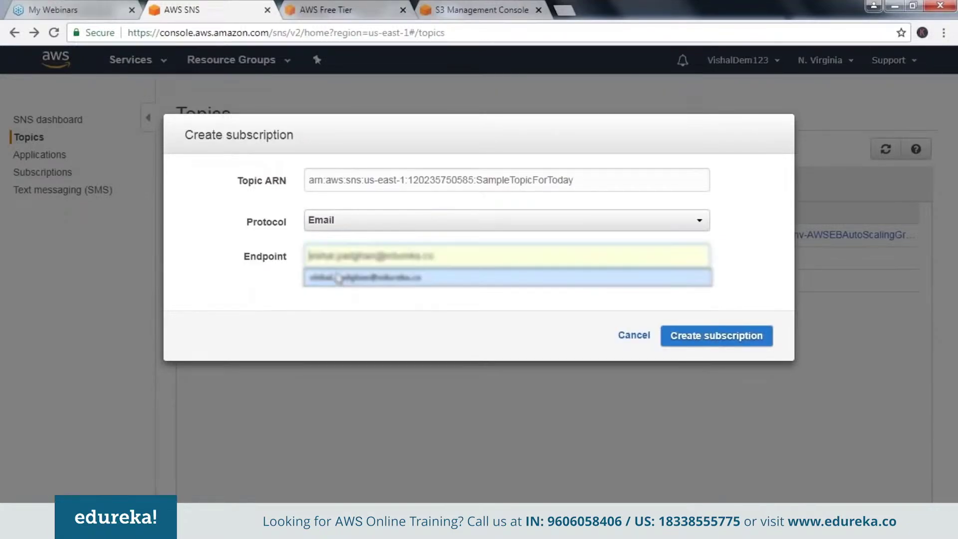
pyautogui.click(338, 278)
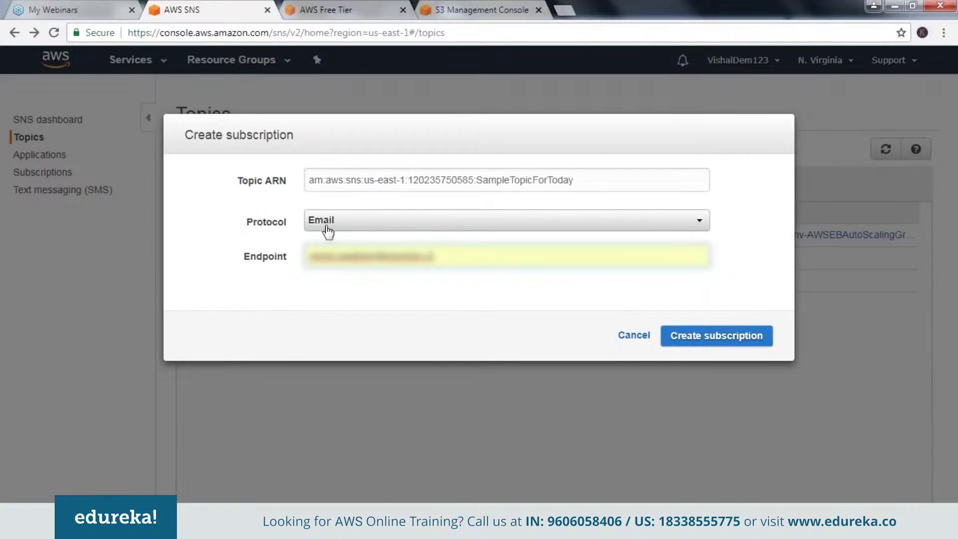
pyautogui.click(638, 337)
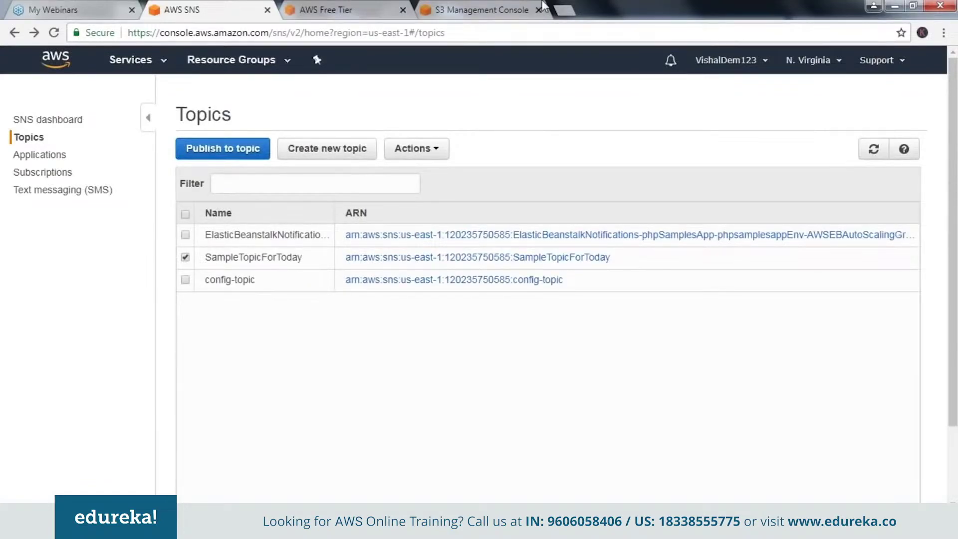
# - Open the Gmail inbox at gmail.com in a new browser tab
pyautogui.click(565, 11)
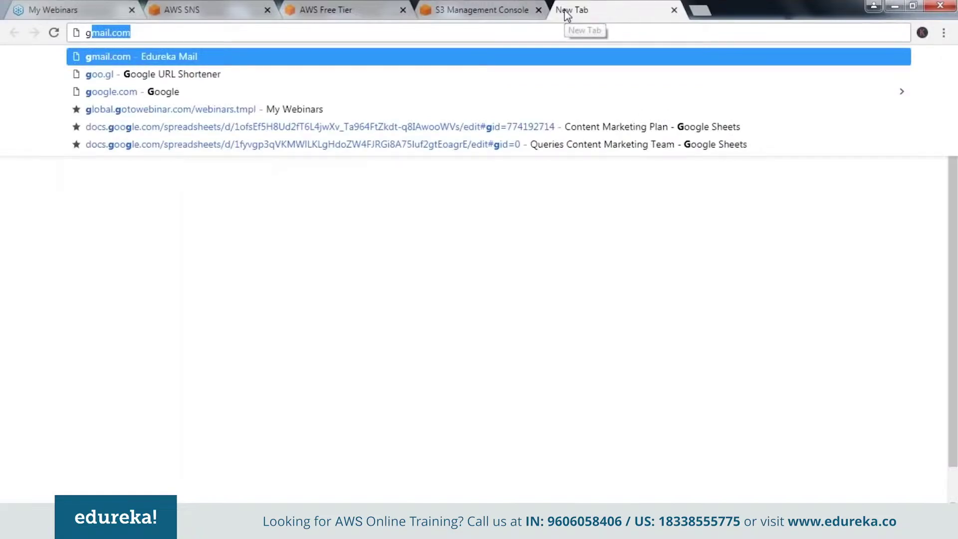
pyautogui.write('m')
pyautogui.press('Return')
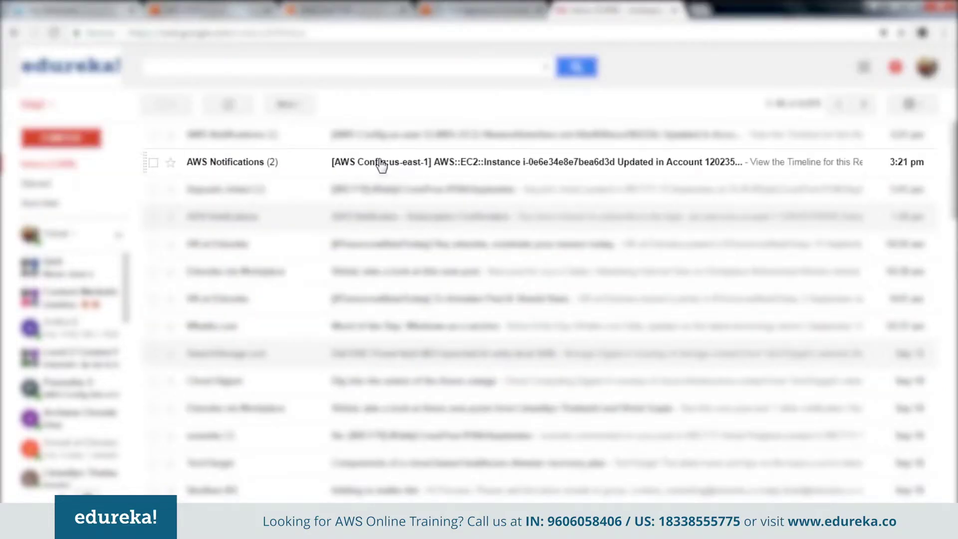
# - Read the AWS Config notification emails about the EC2 instance and the network interface, and return to the inbox
pyautogui.click(382, 165)
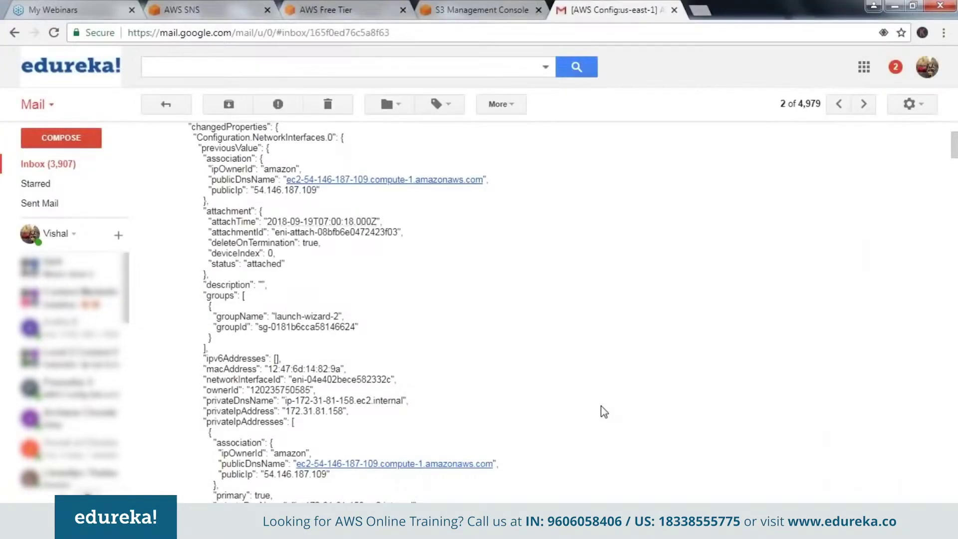
pyautogui.click(57, 166)
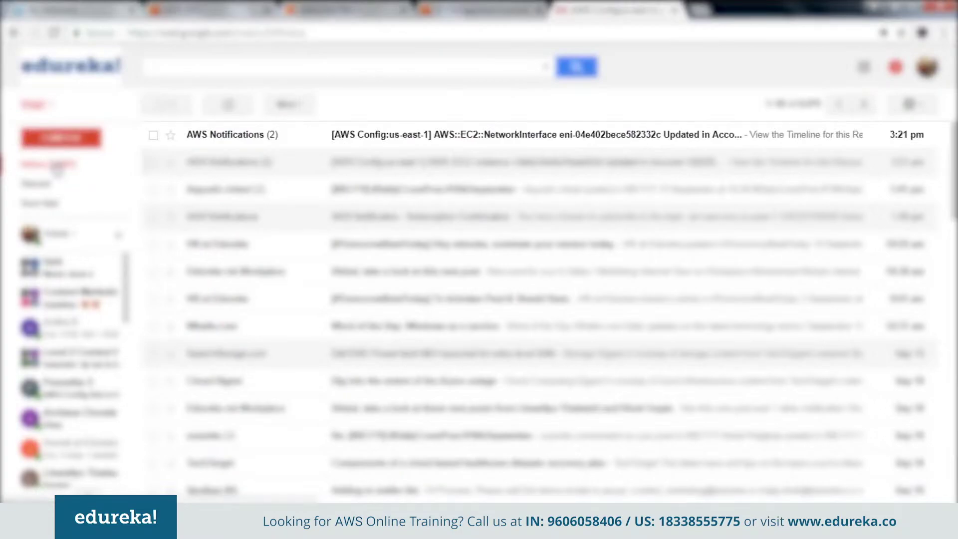
pyautogui.click(645, 138)
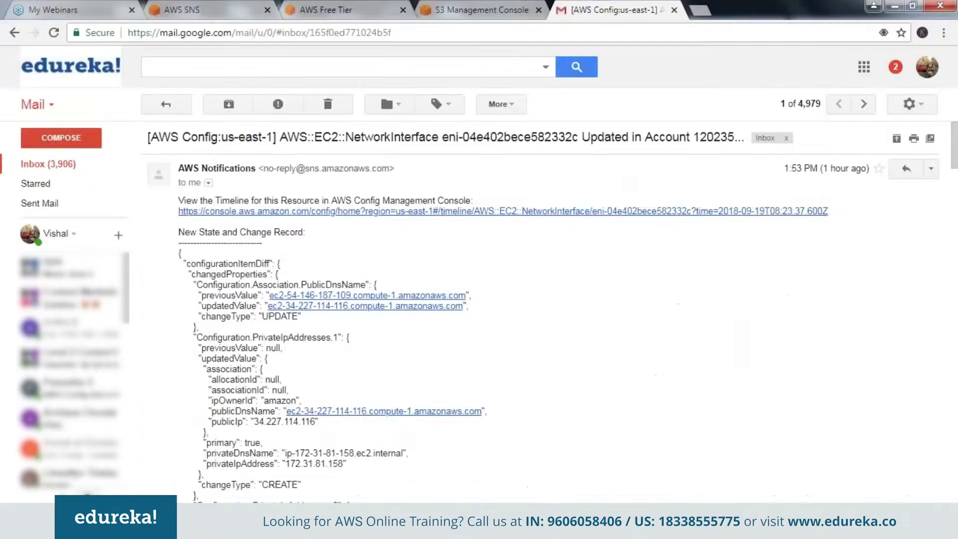
pyautogui.scroll(-3, 499, 319)
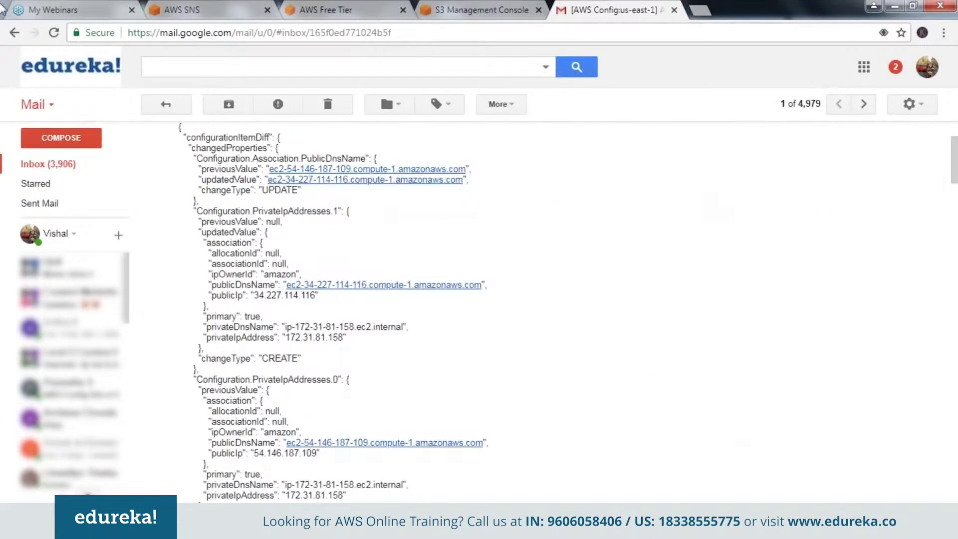
pyautogui.click(15, 34)
# - Switch back to the AWS console, show the SNS dashboard and open AWS Config from the recently used services
pyautogui.click(182, 10)
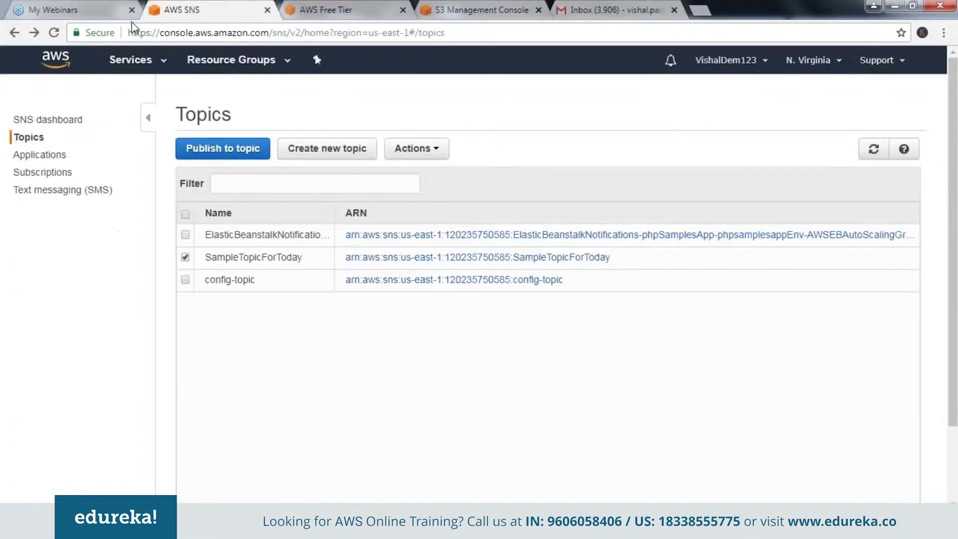
pyautogui.click(53, 123)
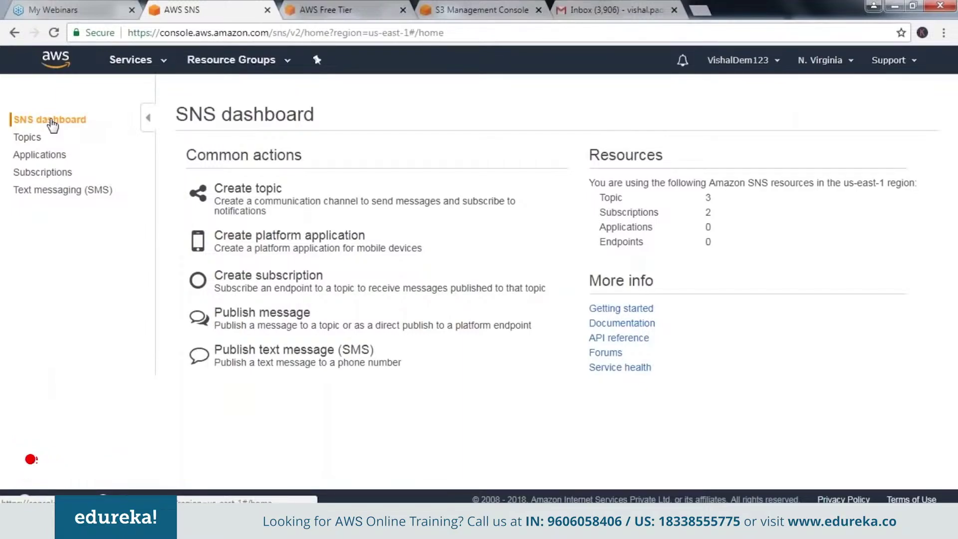
pyautogui.hotkey('alt', 's')
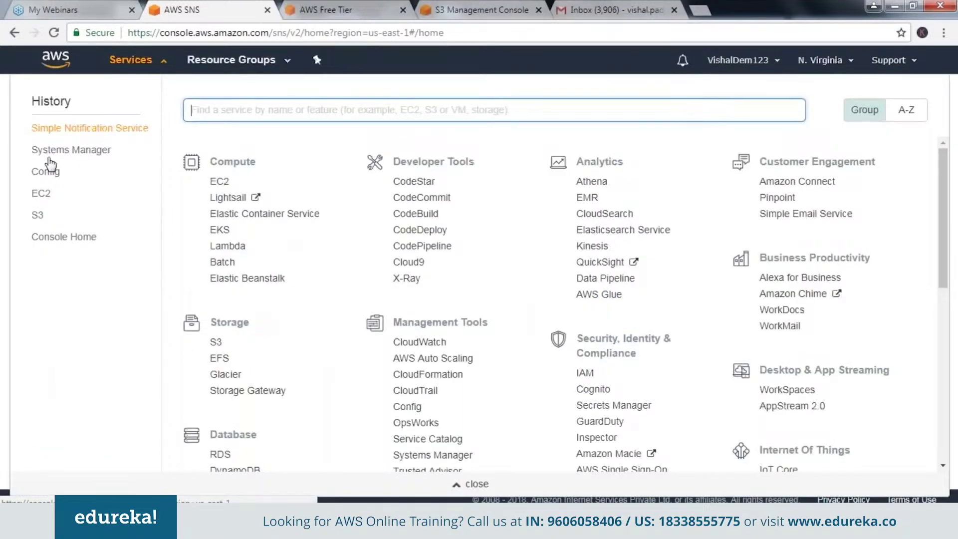
pyautogui.click(46, 171)
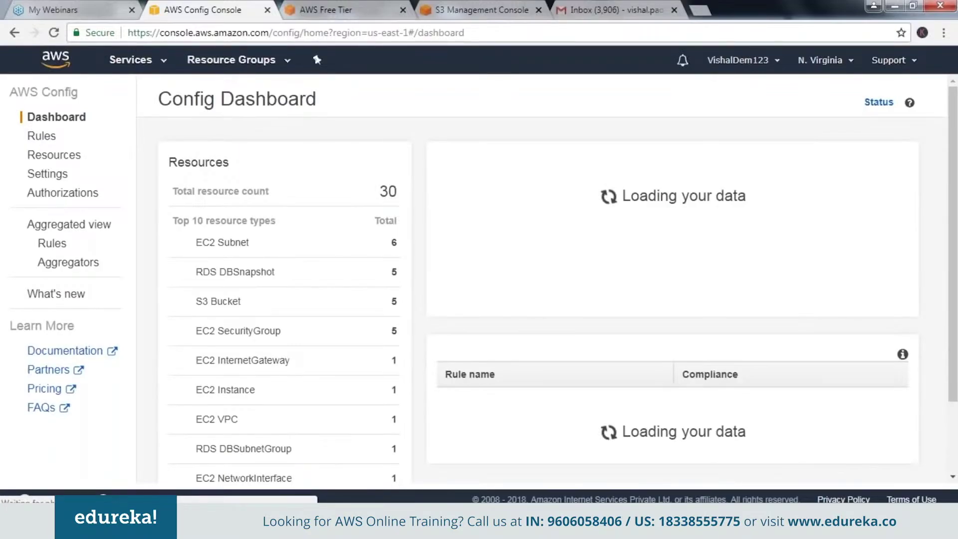
# - Open the EC2 instance's configuration timeline from the Config dashboard and review its configuration details and relationships
pyautogui.click(222, 389)
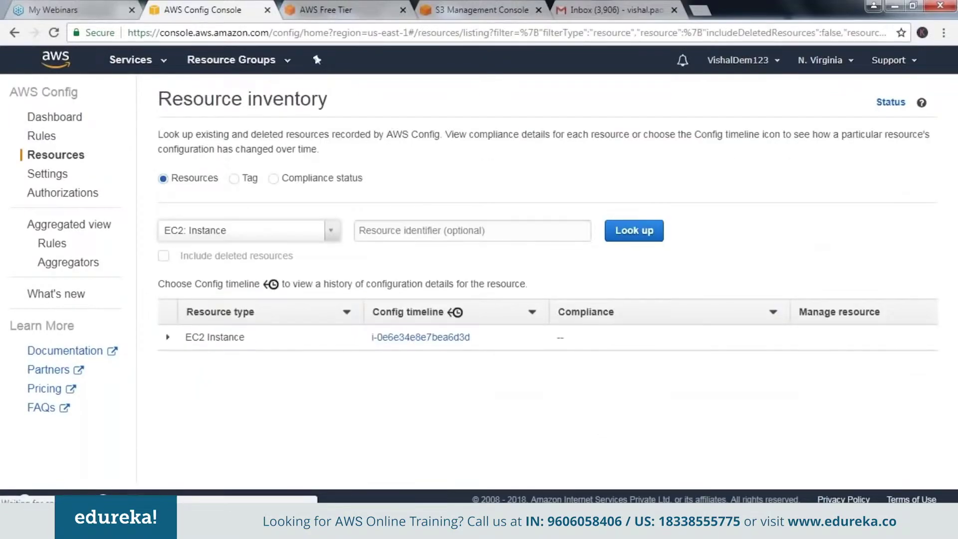
pyautogui.click(438, 338)
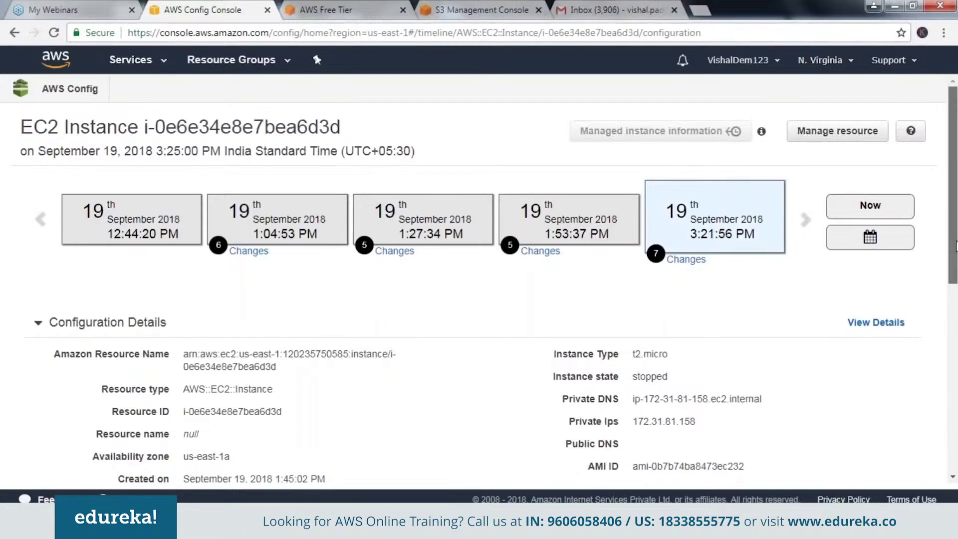
pyautogui.moveTo(955, 246); pyautogui.dragTo(955, 407)
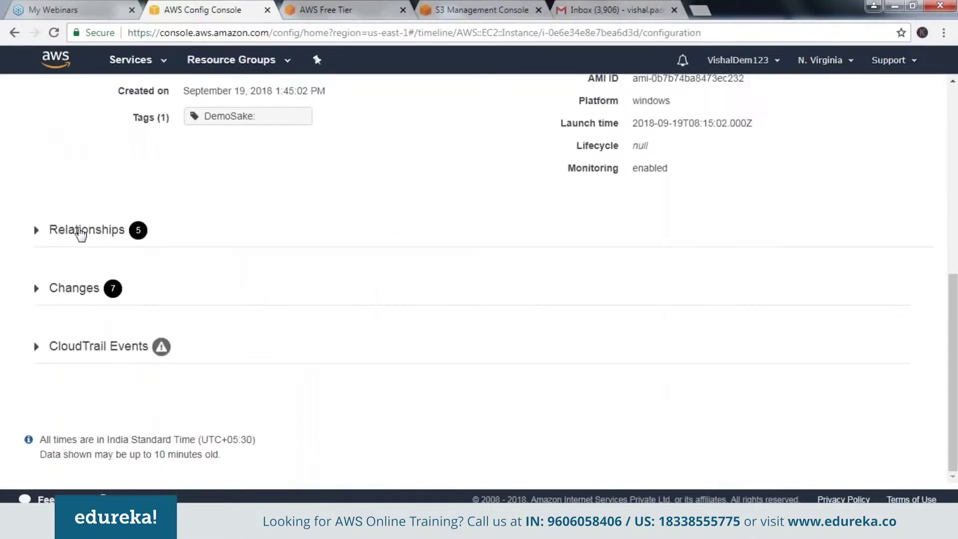
pyautogui.click(79, 231)
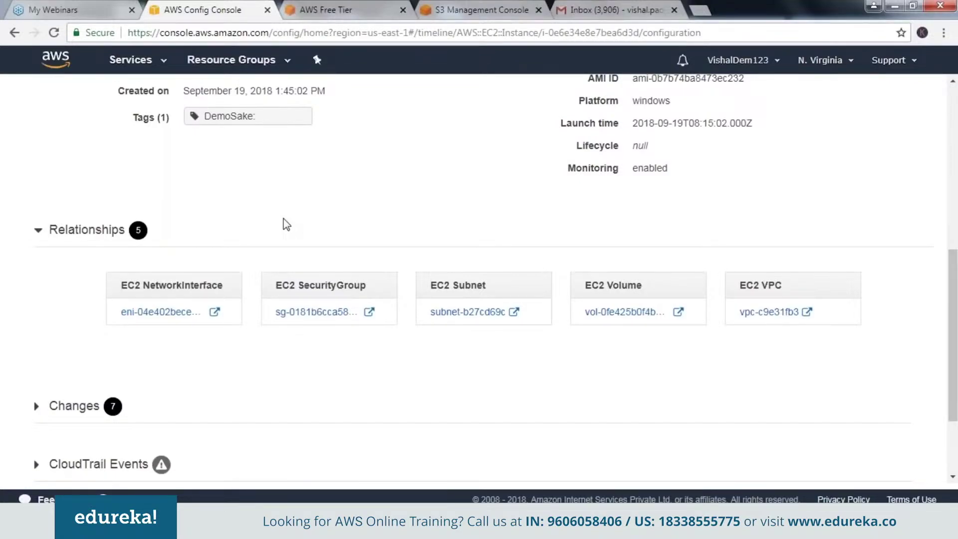
pyautogui.scroll(1, 285, 223)
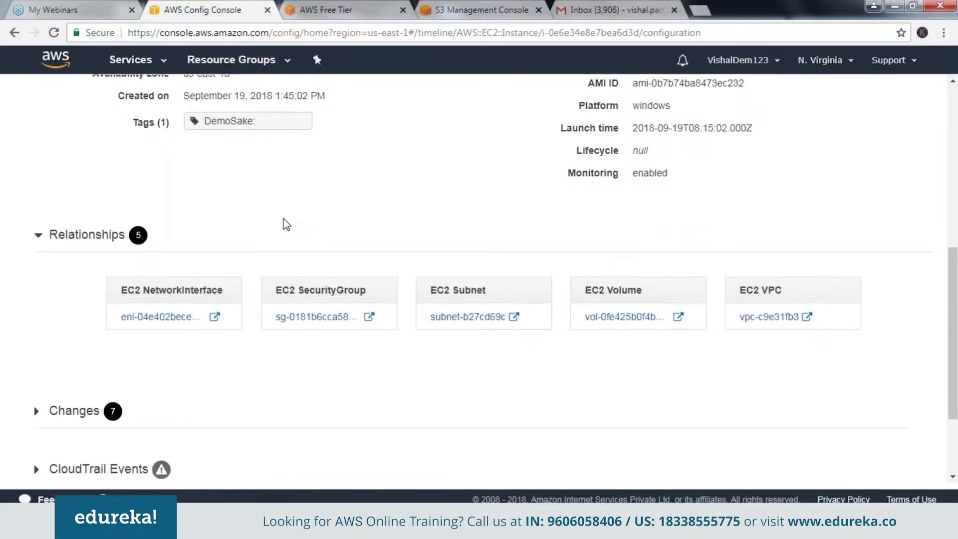
pyautogui.scroll(8, 286, 224)
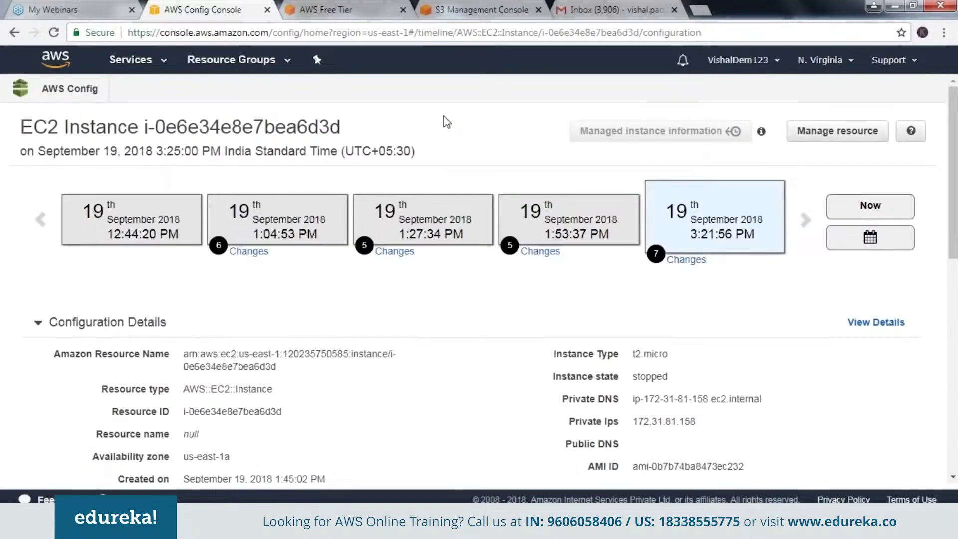